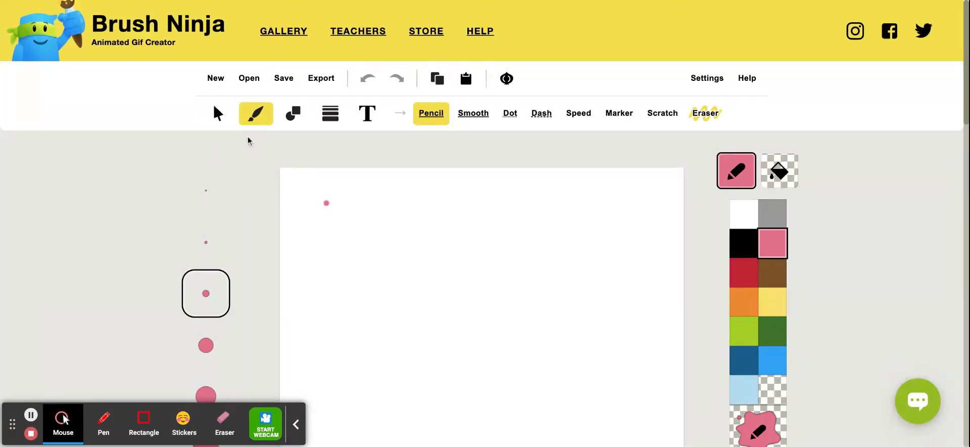
scroll(272, 199, down, 3)
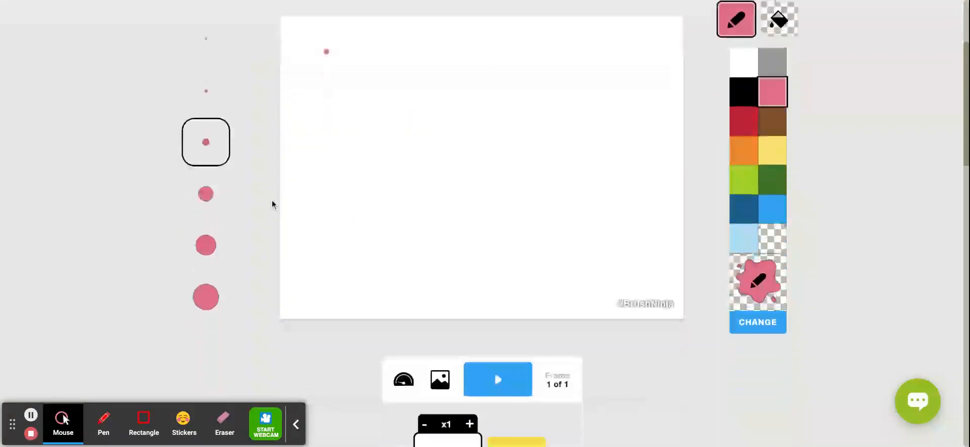
scroll(272, 199, down, 4)
scroll(272, 199, up, 7)
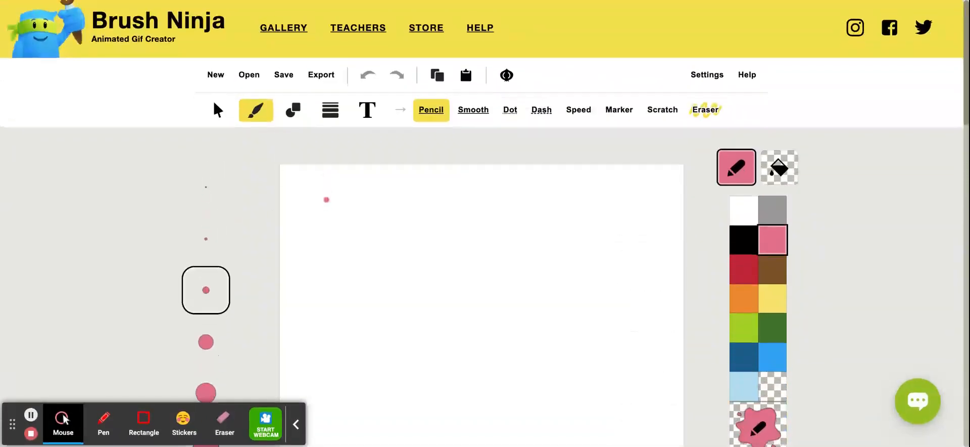
scroll(272, 199, down, 1)
scroll(272, 199, up, 1)
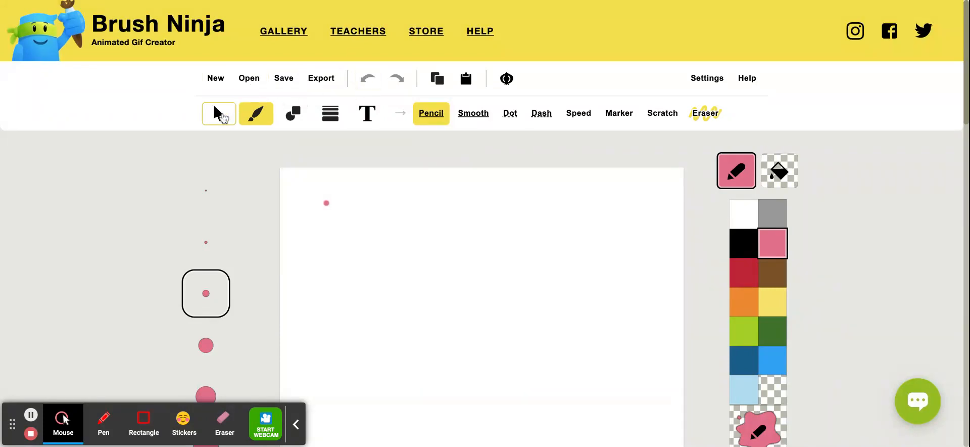
Step: Examine the options offered by the selection, brush, shape, line and text tools
click(219, 114)
click(256, 113)
click(293, 113)
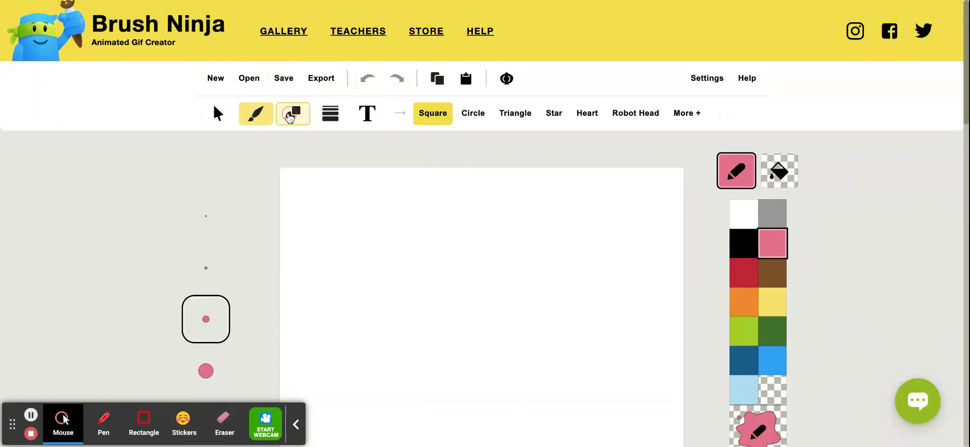
click(327, 117)
click(362, 117)
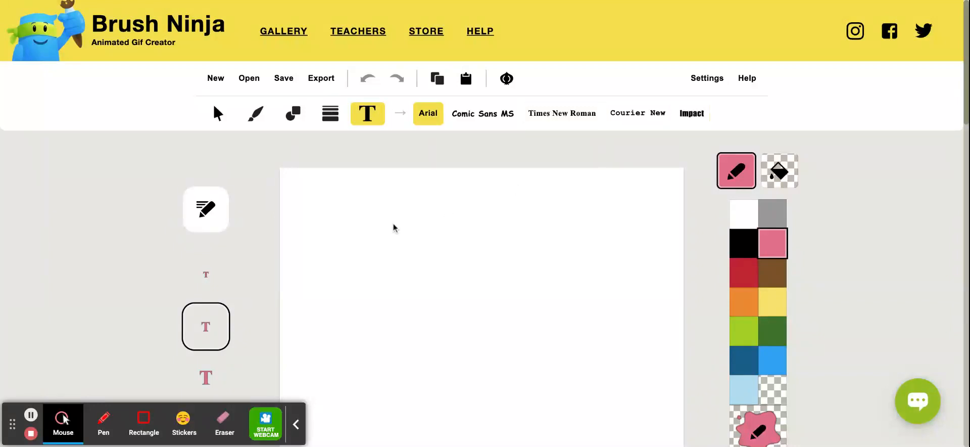
click(253, 115)
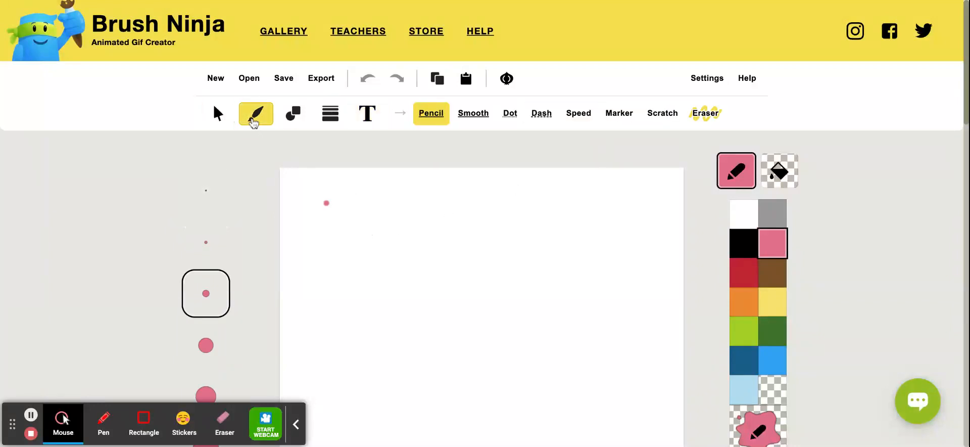
click(293, 112)
click(330, 112)
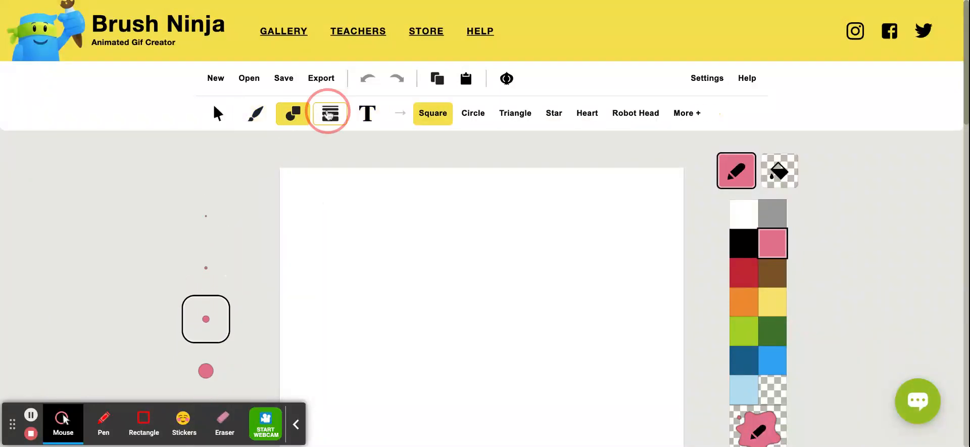
click(357, 115)
click(330, 112)
click(293, 112)
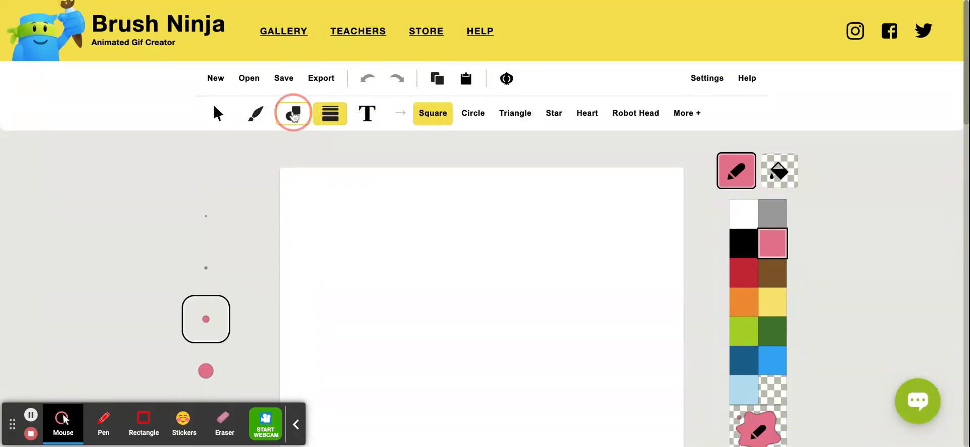
click(257, 116)
click(217, 114)
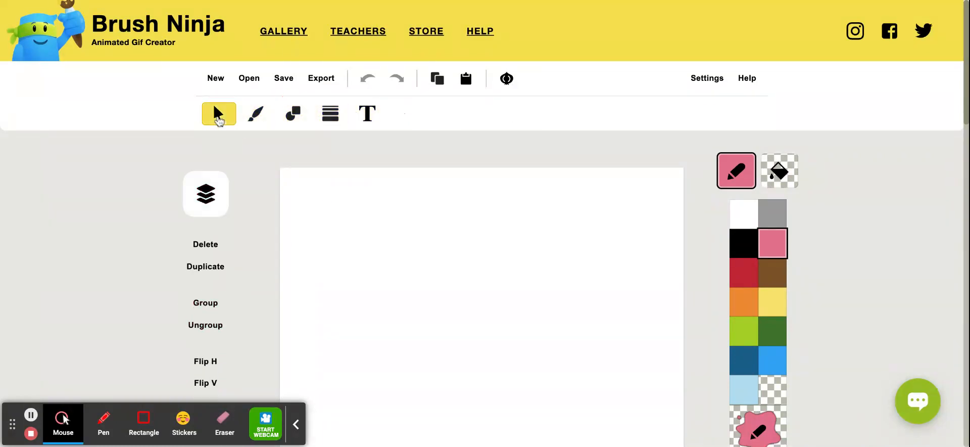
click(267, 122)
click(293, 112)
click(330, 112)
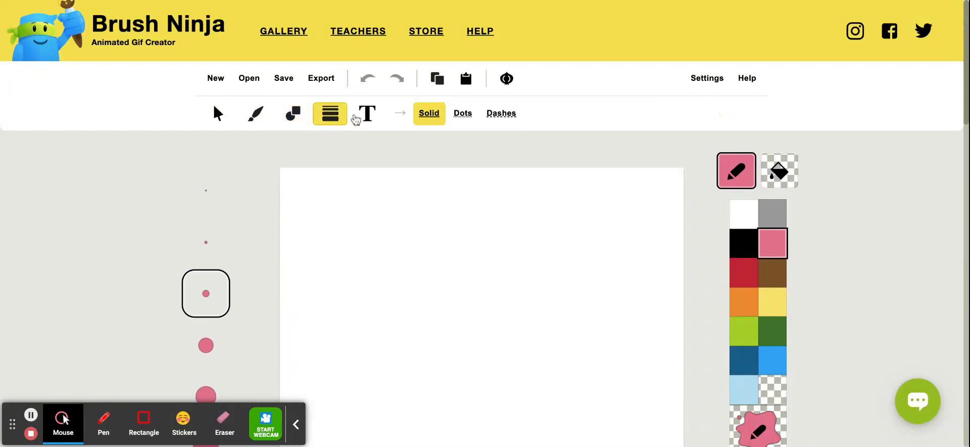
click(367, 115)
Step: Look over the colour palette, the animation frame controls and the rest of the page below the canvas
scroll(368, 118, down, 2)
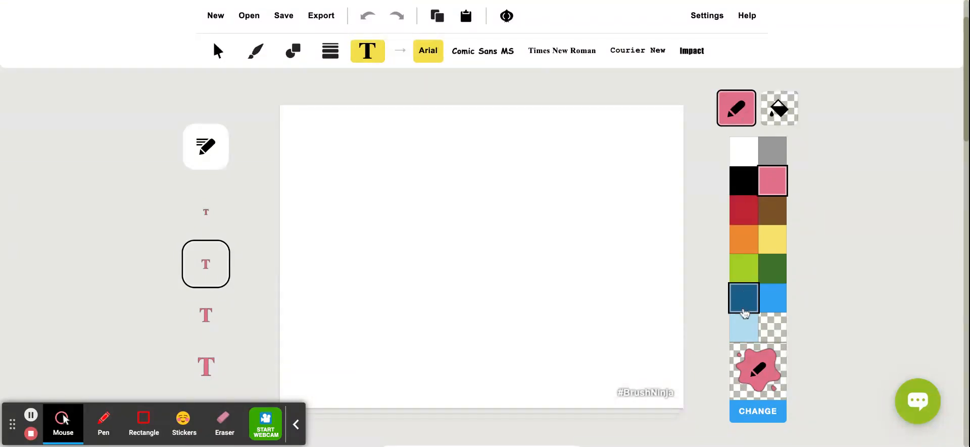
scroll(535, 325, down, 5)
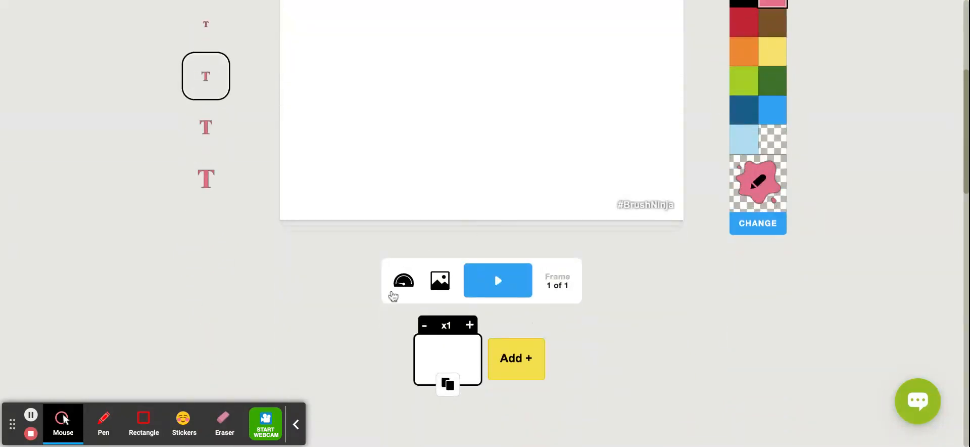
scroll(493, 388, down, 15)
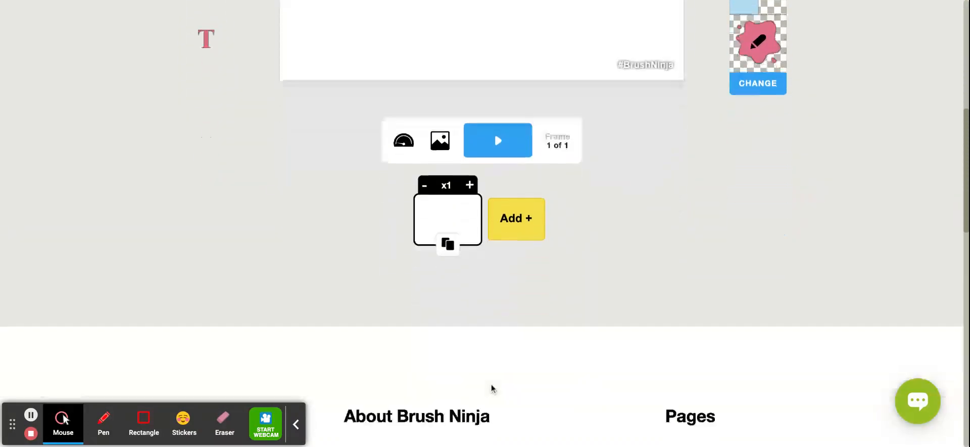
scroll(491, 384, down, 3)
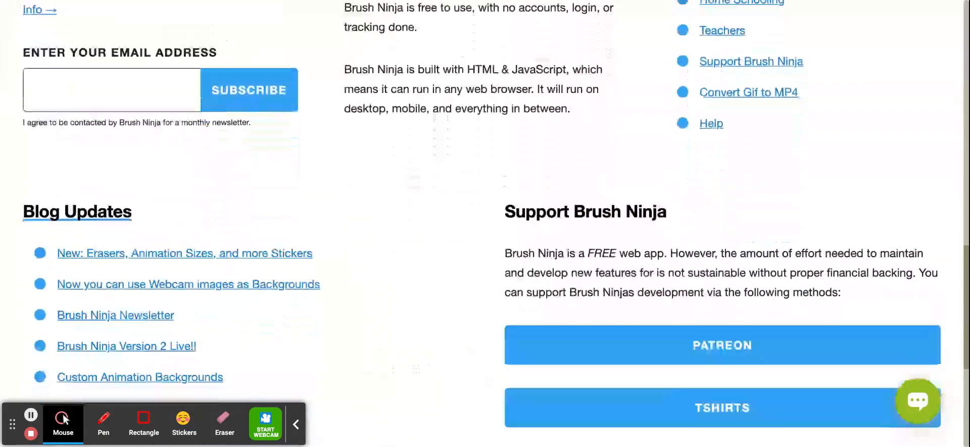
scroll(491, 384, up, 5)
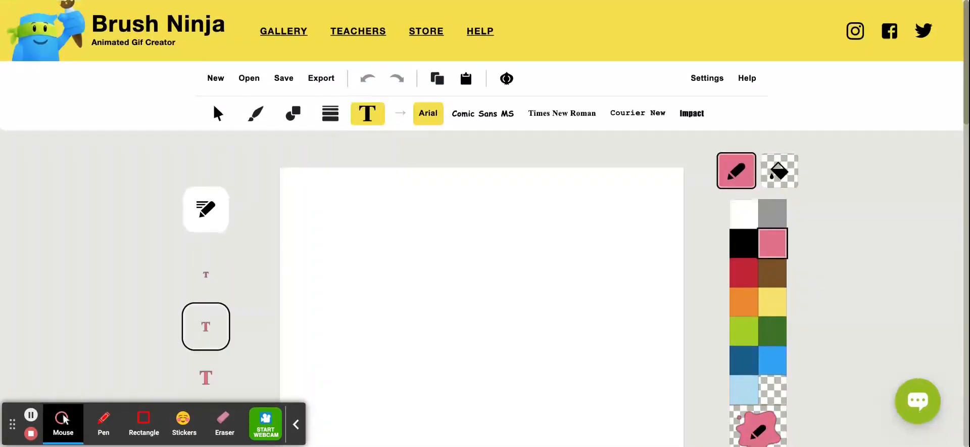
click(104, 422)
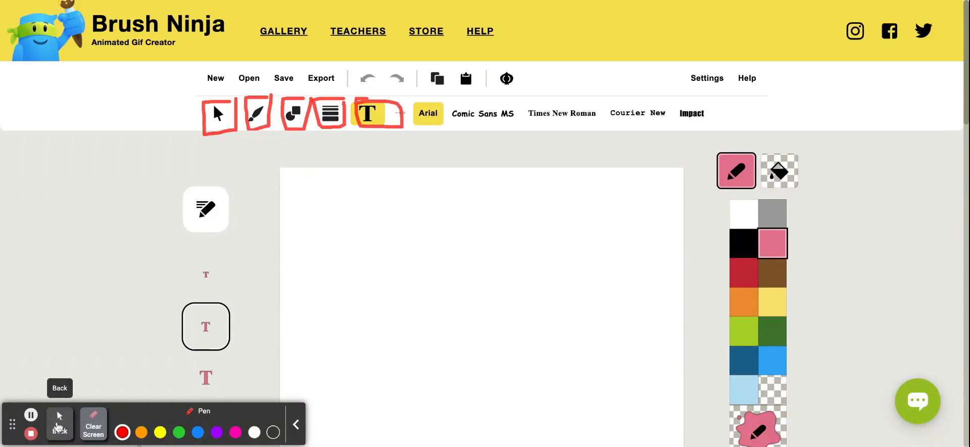
click(60, 422)
click(59, 423)
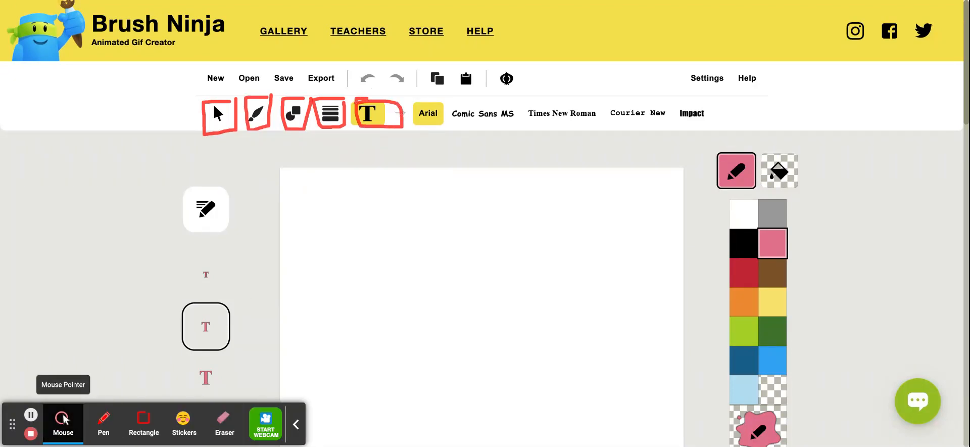
click(33, 423)
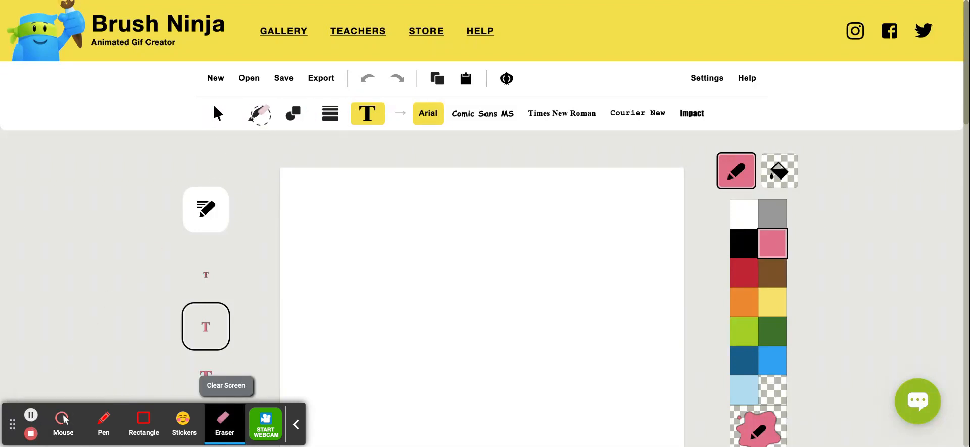
click(63, 419)
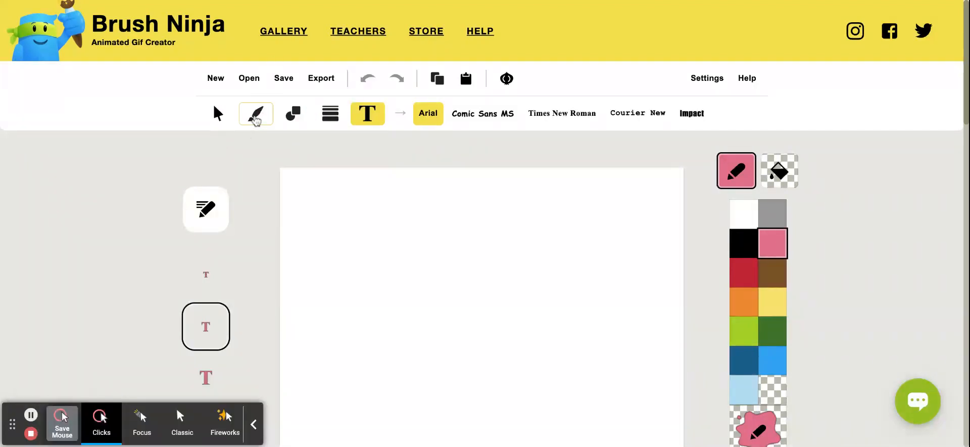
Step: Draw three pink wavy Pencil strokes across the canvas, one with each of the three smallest brush sizes
click(256, 113)
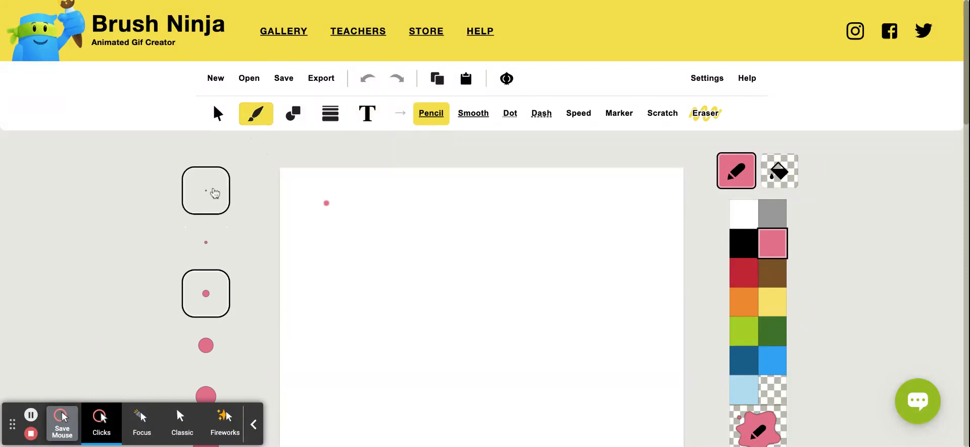
click(215, 192)
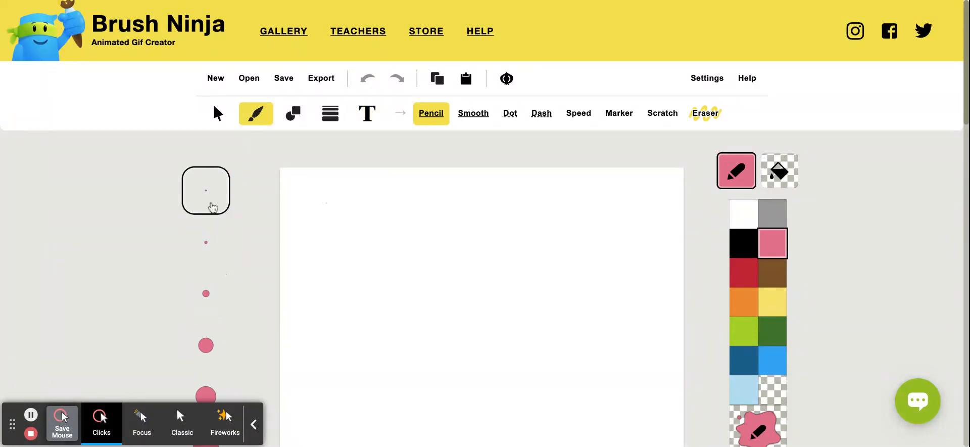
mouse_move(329, 203)
mouse_down()
mouse_move(324, 213)
mouse_move(465, 169)
mouse_move(581, 174)
mouse_up()
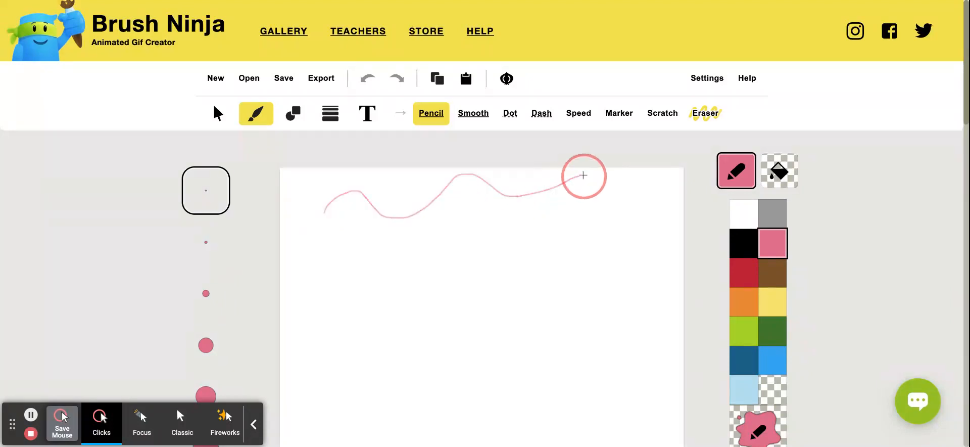
click(206, 242)
mouse_move(315, 239)
mouse_down()
mouse_move(338, 229)
mouse_move(370, 263)
mouse_move(491, 209)
mouse_move(556, 228)
mouse_up()
click(214, 303)
mouse_move(313, 290)
mouse_down()
mouse_move(320, 277)
mouse_move(531, 241)
mouse_move(608, 264)
mouse_up()
Step: Draw three more pink wavy strokes below the others, one with each of the three largest brush sizes
click(206, 345)
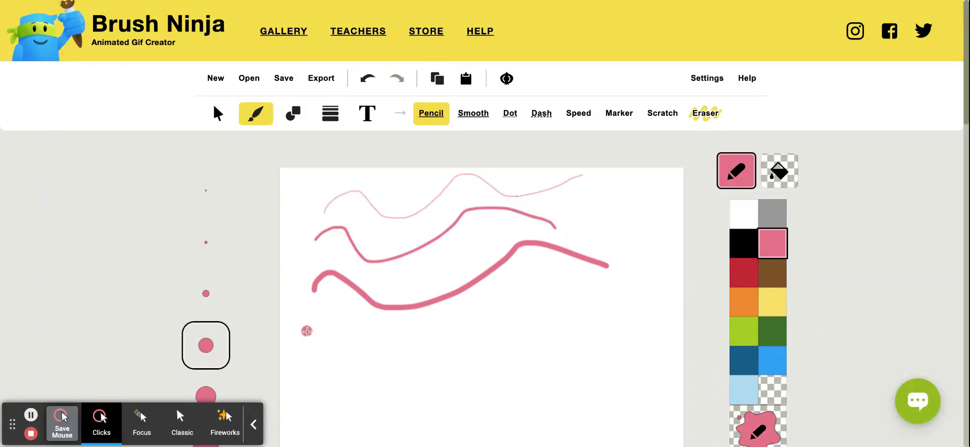
mouse_move(314, 334)
mouse_down()
mouse_move(332, 324)
mouse_move(402, 358)
mouse_move(535, 295)
mouse_up()
scroll(391, 296, down, 1)
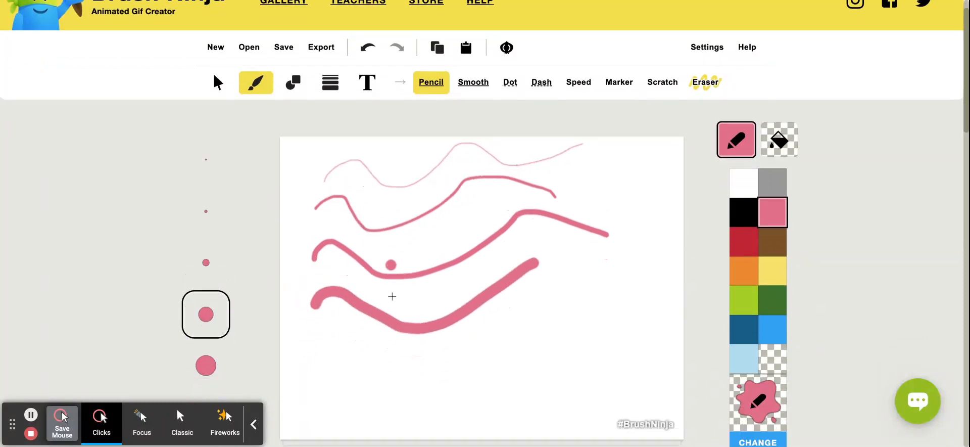
click(210, 335)
mouse_move(320, 315)
mouse_down()
mouse_move(528, 320)
mouse_move(599, 291)
mouse_up()
click(193, 399)
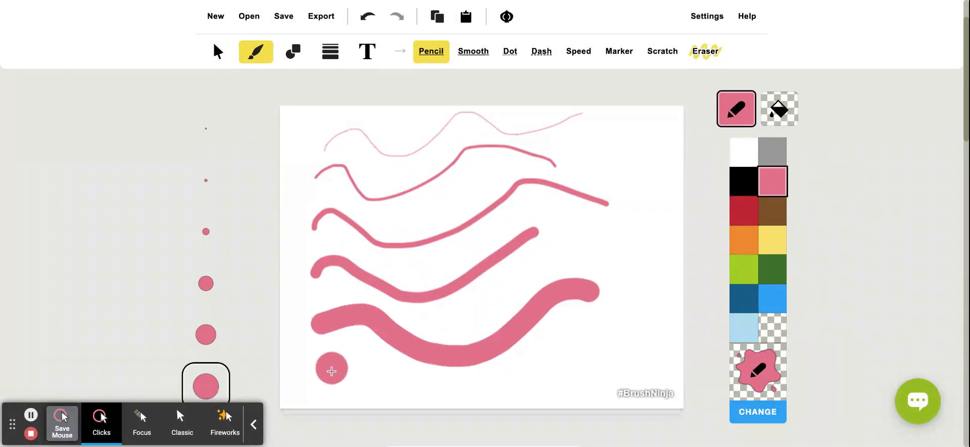
mouse_move(326, 384)
mouse_down()
mouse_move(541, 367)
mouse_move(609, 336)
mouse_up()
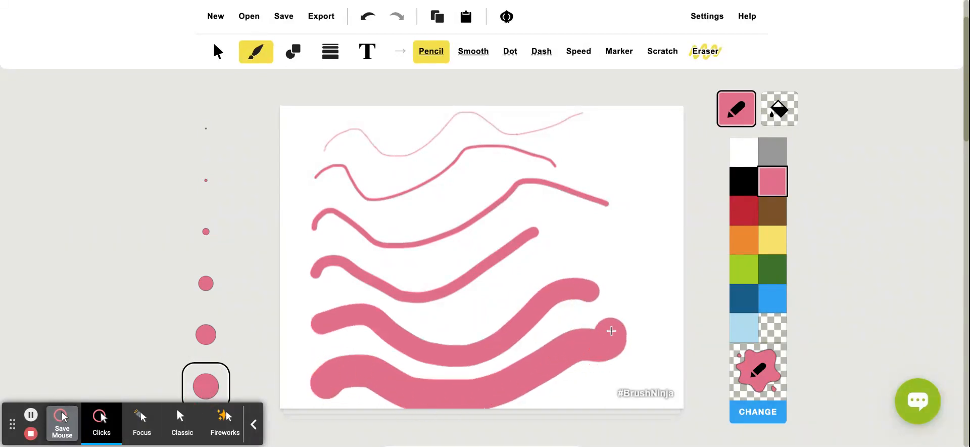
click(470, 199)
scroll(472, 202, up, 1)
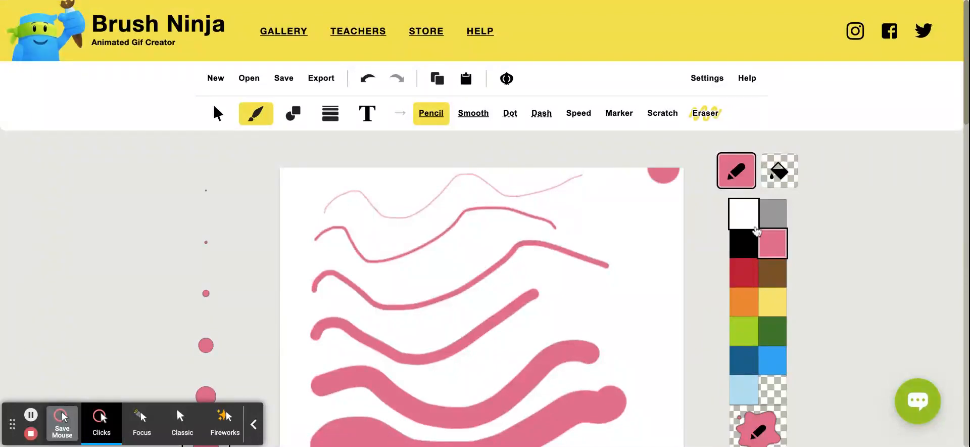
Step: Draw three black curved strokes over the pink ones, using the largest, the fourth and the second-smallest brush sizes
click(744, 244)
mouse_move(572, 177)
mouse_down()
mouse_move(654, 279)
mouse_move(628, 385)
mouse_up()
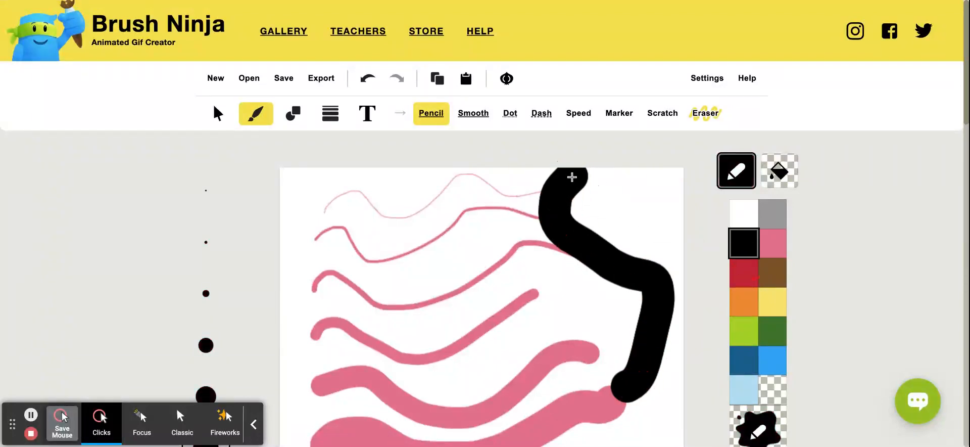
click(206, 345)
mouse_move(404, 205)
mouse_down()
mouse_move(374, 255)
mouse_move(448, 385)
mouse_up()
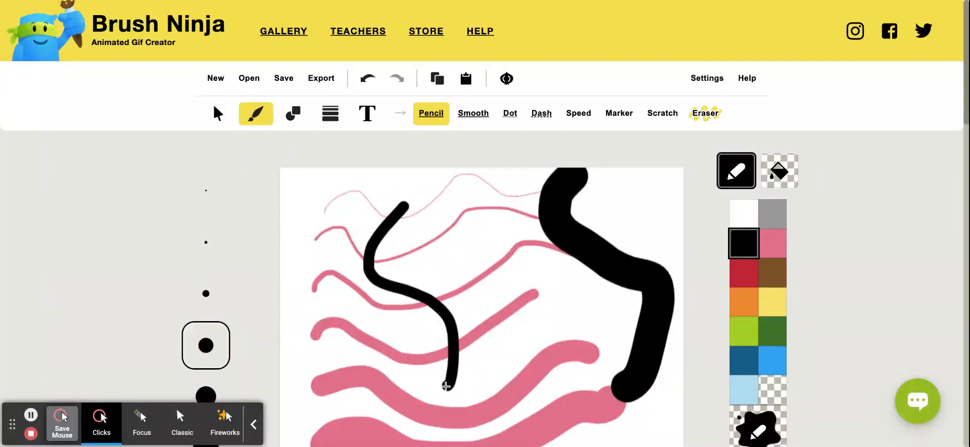
click(206, 243)
mouse_move(357, 410)
mouse_down()
mouse_move(489, 408)
mouse_move(569, 308)
mouse_move(483, 293)
mouse_move(475, 201)
mouse_up()
Step: Draw a thin dark green stroke, plus a thin and a thick yellow stroke, winding across the canvas
click(772, 331)
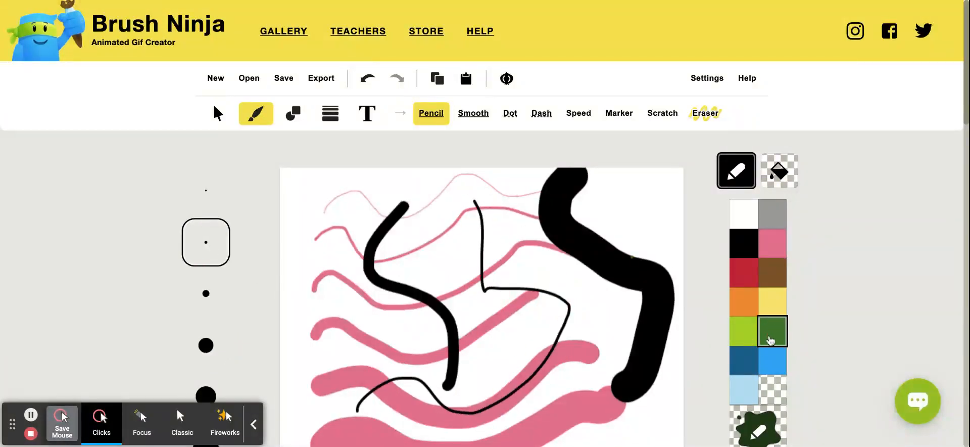
mouse_move(622, 202)
mouse_down()
mouse_move(566, 422)
mouse_move(414, 409)
mouse_move(329, 251)
mouse_move(497, 218)
mouse_move(616, 251)
mouse_up()
click(772, 302)
mouse_move(629, 193)
mouse_down()
mouse_move(646, 215)
mouse_move(657, 435)
mouse_up()
click(206, 396)
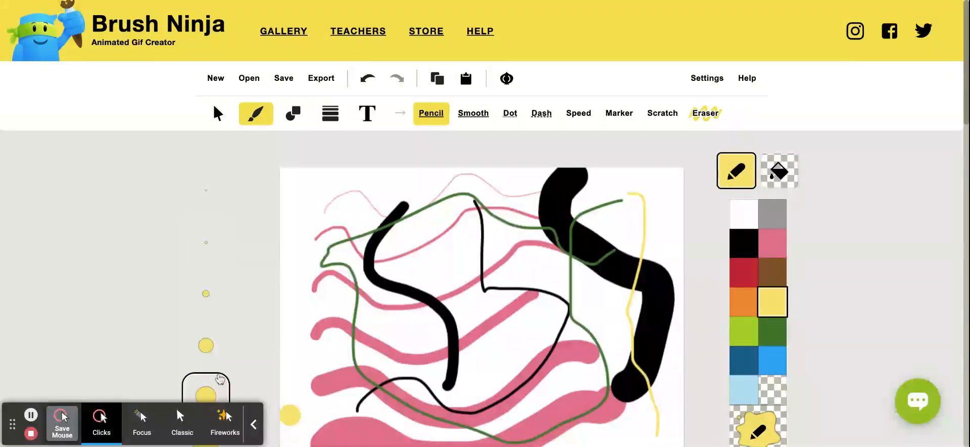
mouse_move(383, 183)
mouse_down()
mouse_move(315, 225)
mouse_move(342, 434)
mouse_move(469, 391)
mouse_move(566, 384)
mouse_move(660, 338)
mouse_move(622, 270)
mouse_move(632, 211)
mouse_move(545, 186)
mouse_move(474, 334)
mouse_move(326, 397)
mouse_up()
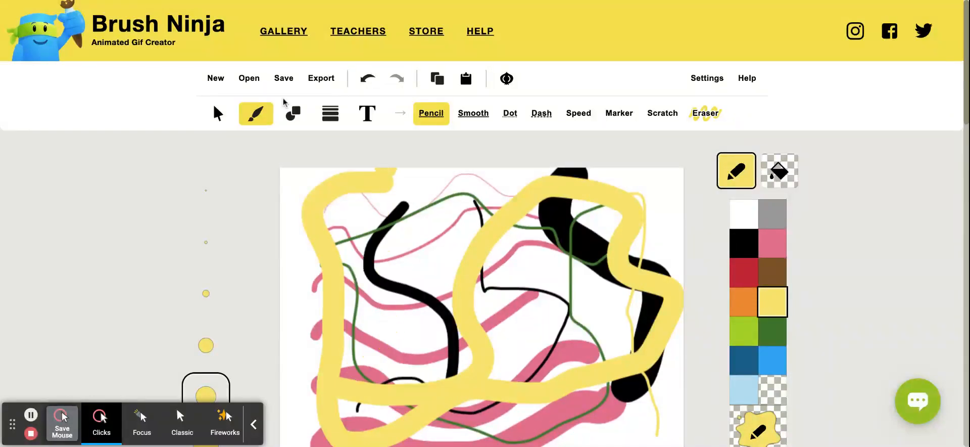
Step: Activate the shape tool with the Square shape
click(292, 120)
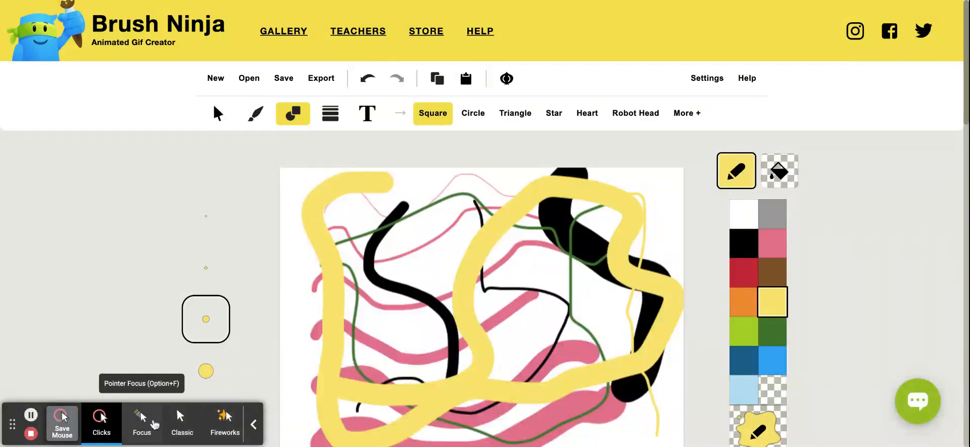
click(60, 420)
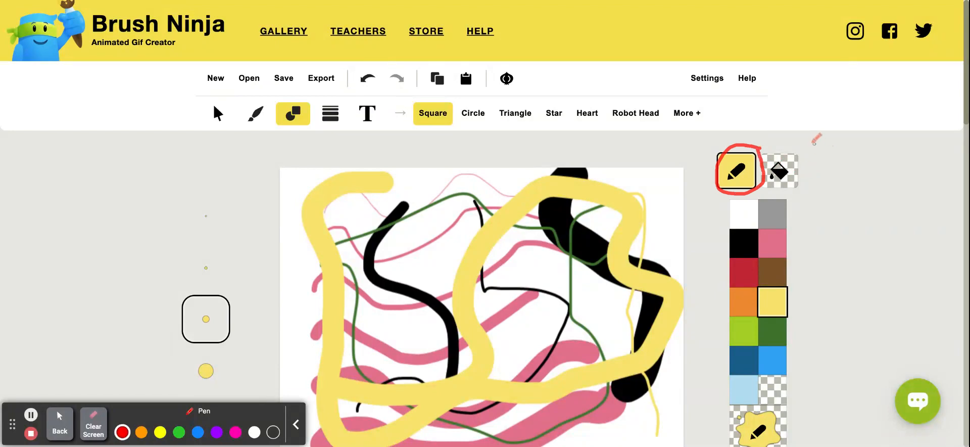
drag(814, 143, 815, 142)
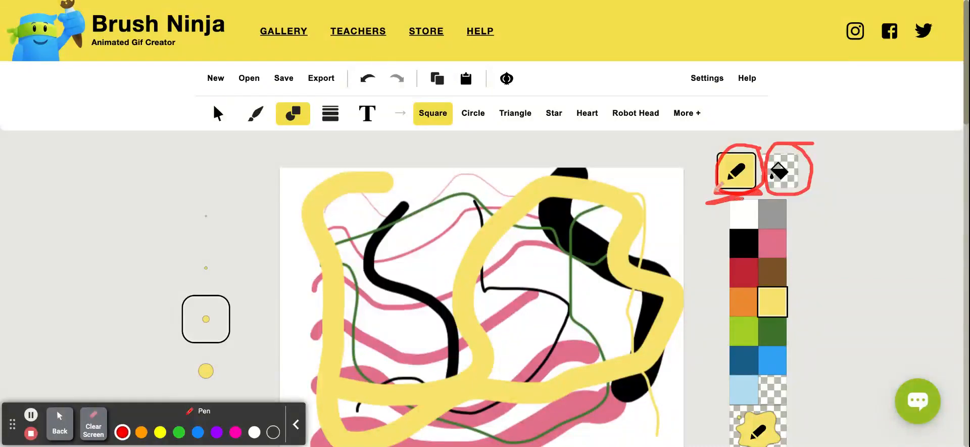
drag(730, 204, 710, 192)
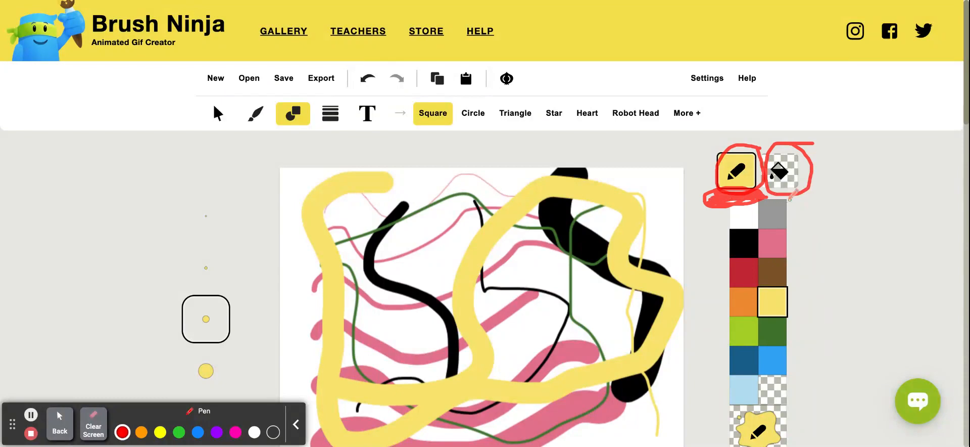
mouse_move(786, 190)
mouse_down()
mouse_move(831, 195)
mouse_move(789, 205)
mouse_up()
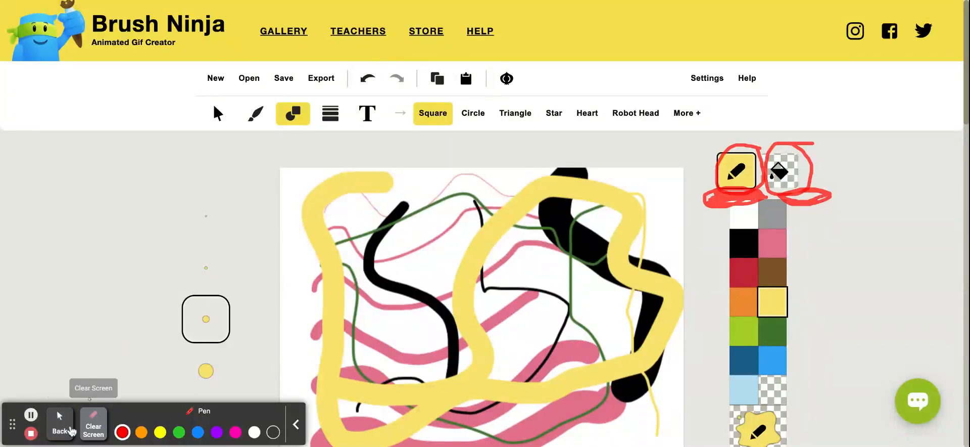
click(63, 426)
click(222, 426)
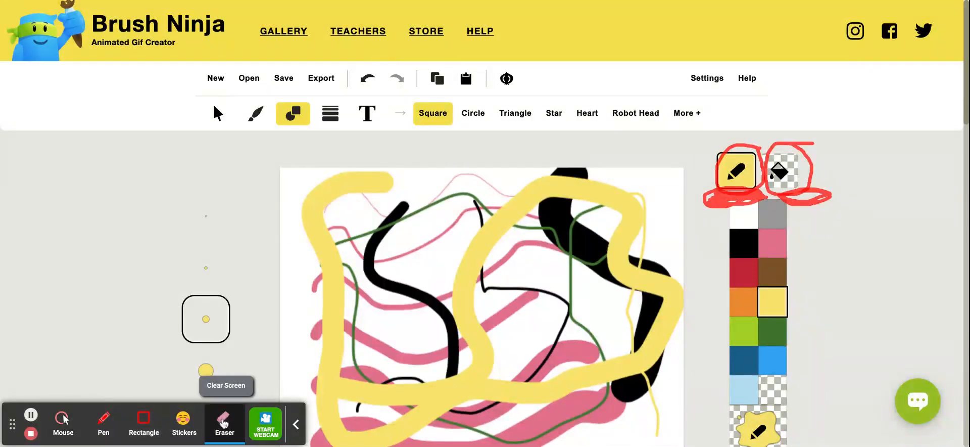
mouse_move(734, 198)
mouse_down()
mouse_move(854, 138)
mouse_move(755, 180)
mouse_move(721, 209)
mouse_move(716, 203)
mouse_move(798, 162)
mouse_move(800, 192)
mouse_up()
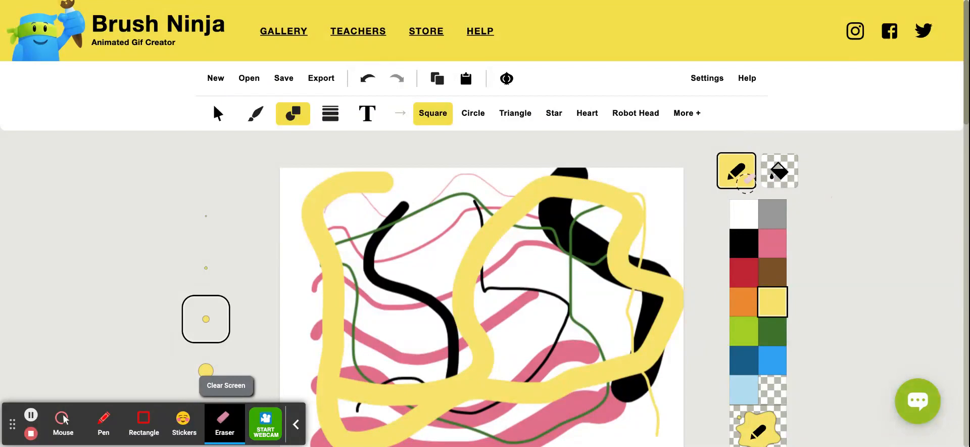
click(64, 418)
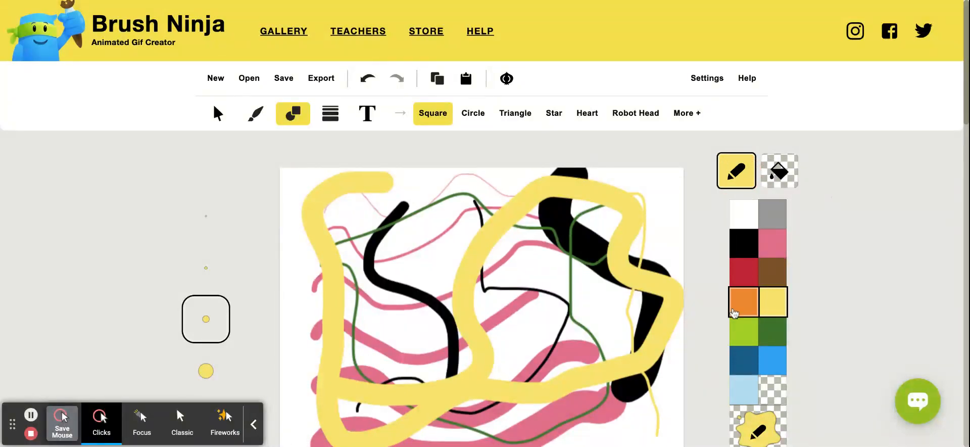
Step: Set the outline colour for shapes to orange and the fill colour to light blue
click(734, 312)
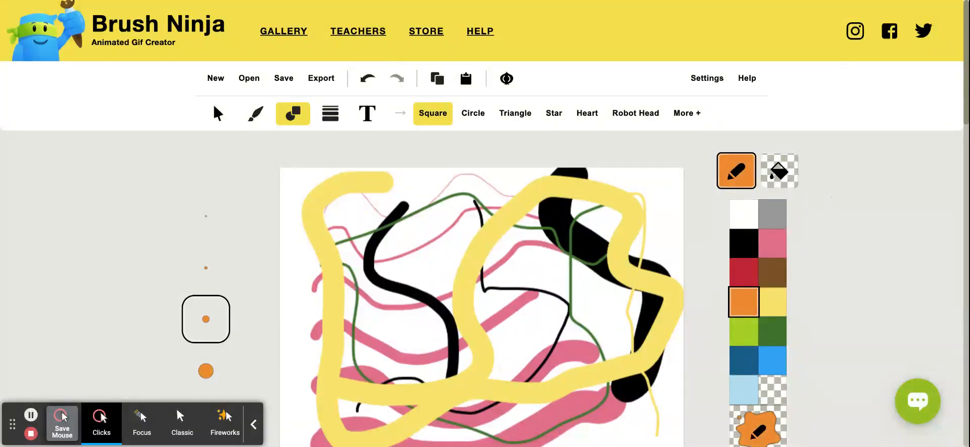
click(782, 173)
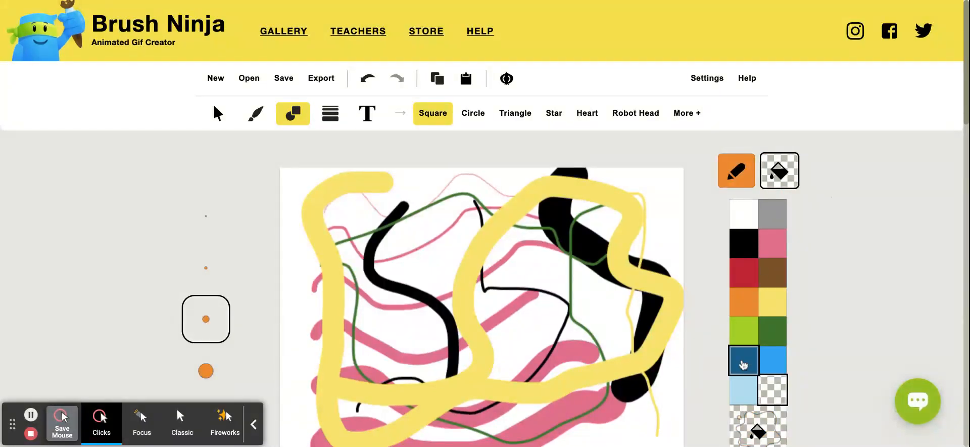
click(752, 393)
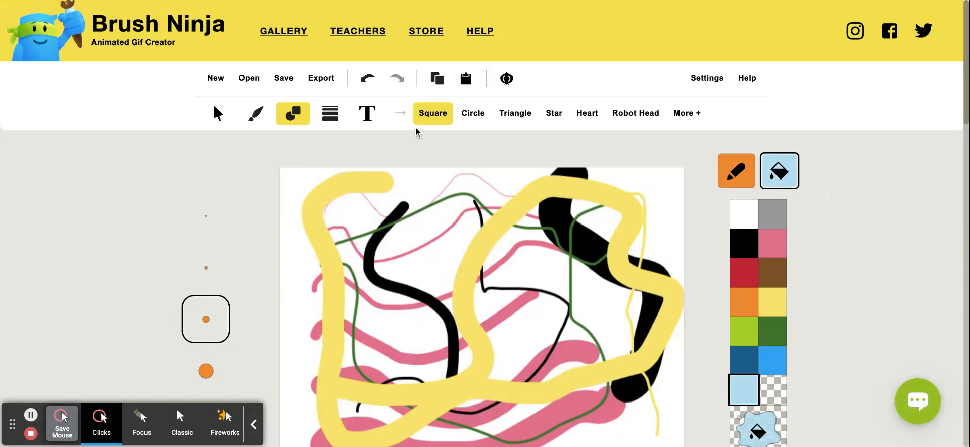
Step: Go through the preset shapes from Square to Robot Head and browse the collection of additional sticker shapes
click(430, 120)
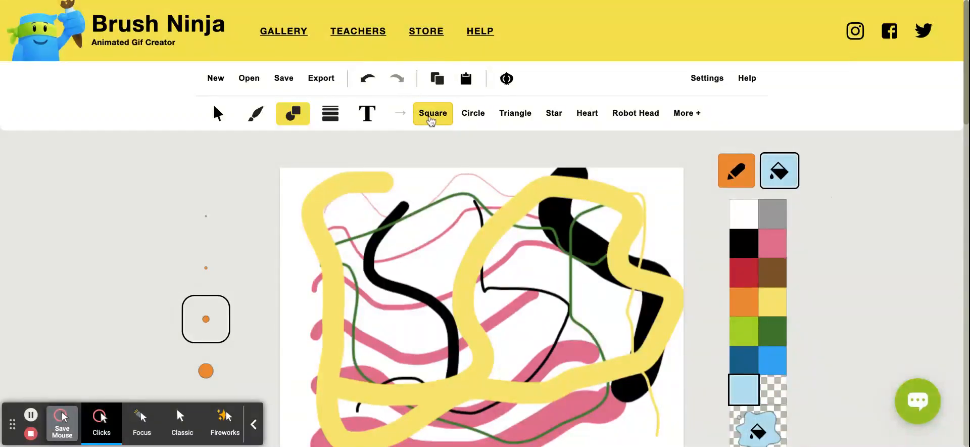
click(473, 113)
click(516, 113)
click(551, 116)
click(586, 114)
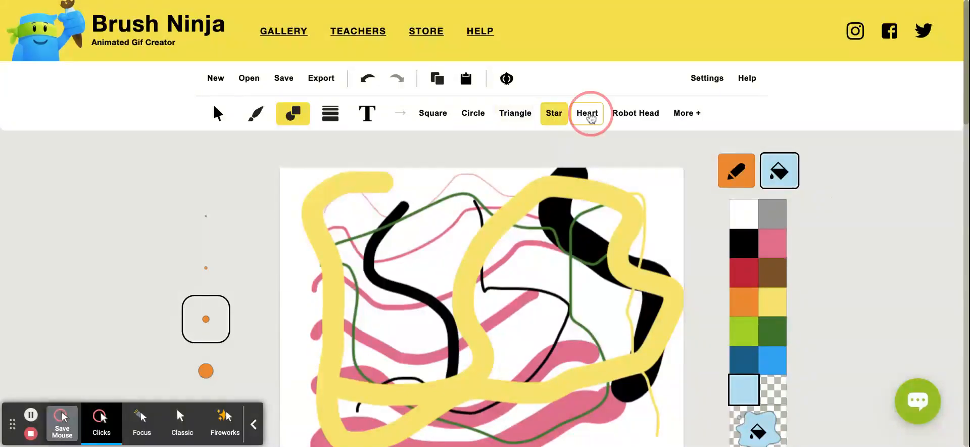
click(632, 113)
click(692, 115)
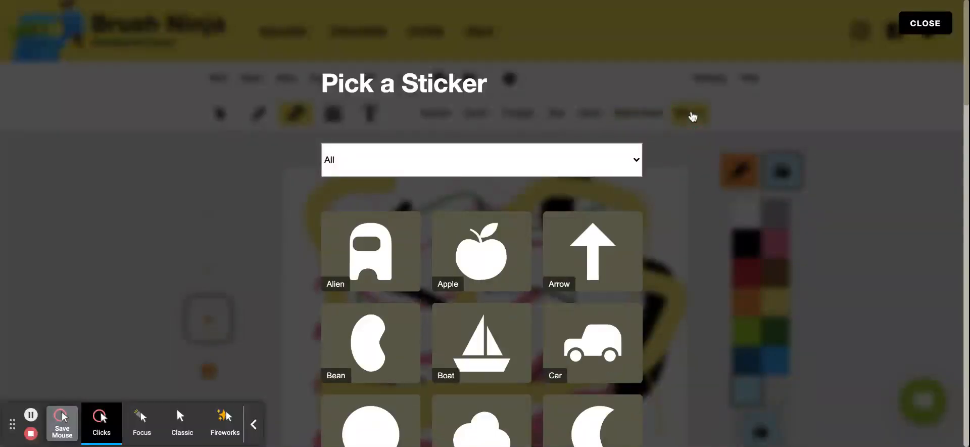
scroll(521, 348, down, 10)
scroll(521, 358, down, 10)
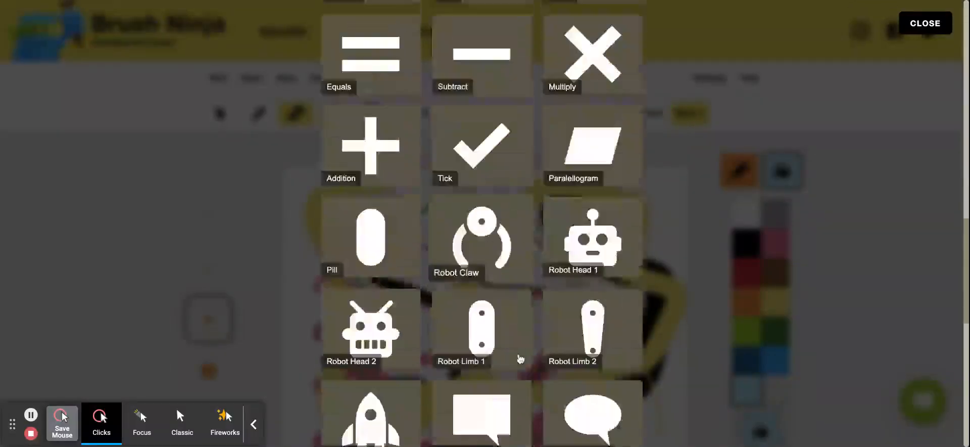
scroll(521, 358, up, 15)
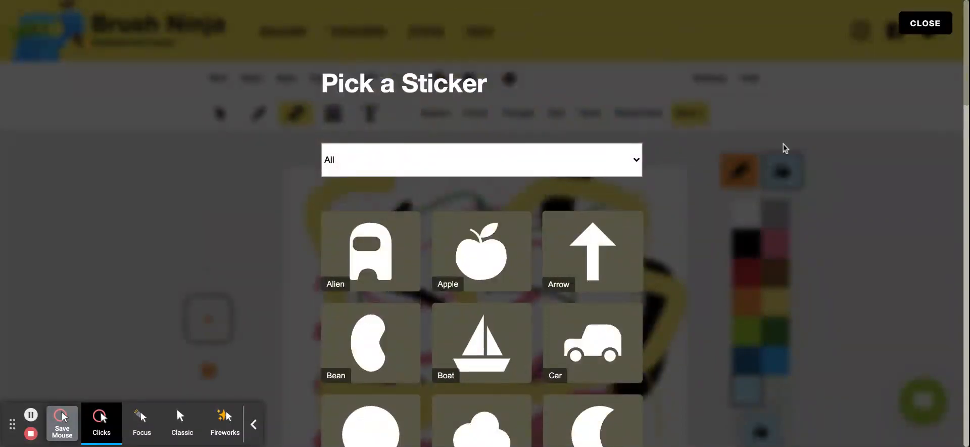
click(925, 24)
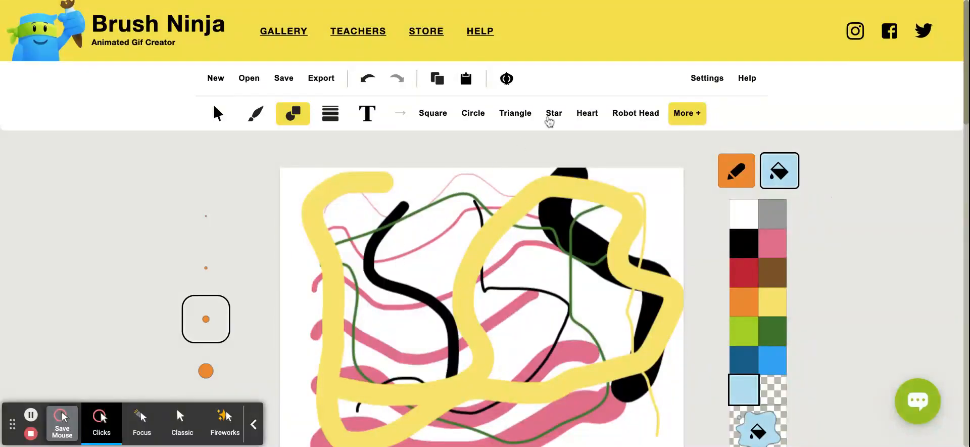
Step: Draw a large star left of the canvas centre and a heart in the upper right, both light blue with orange outlines
click(515, 112)
click(554, 112)
click(437, 249)
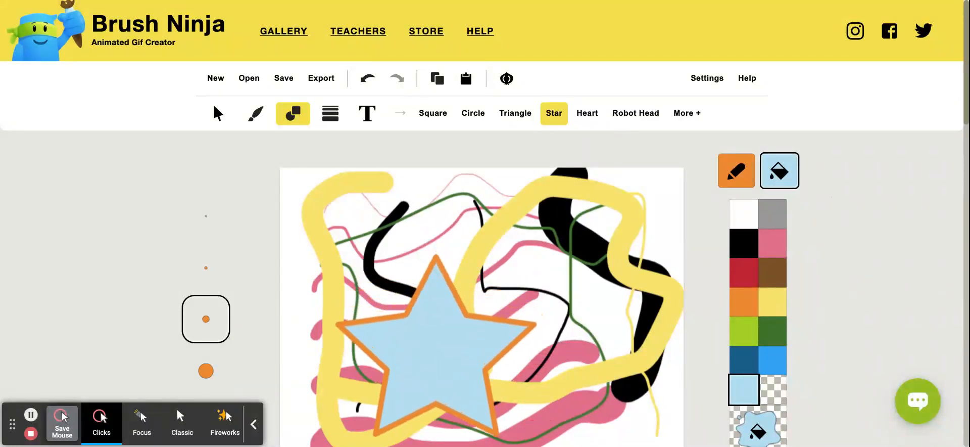
click(596, 119)
click(595, 197)
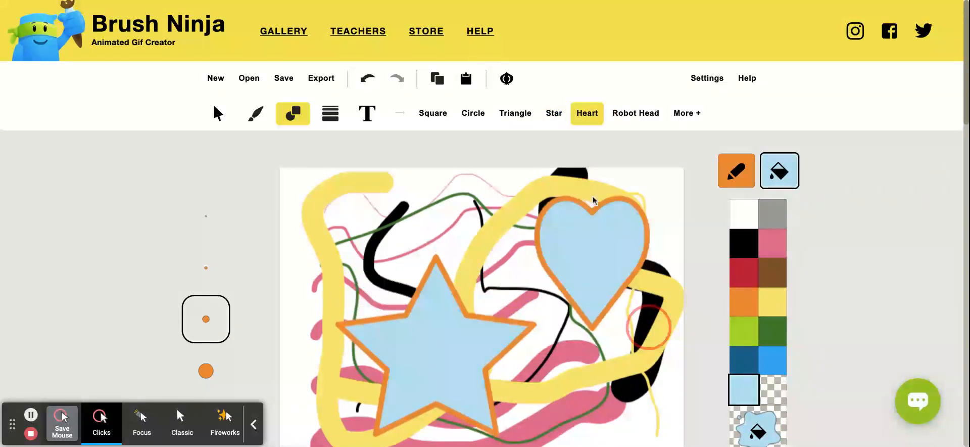
Step: Draw a heart with pink fill and a black outline at the canvas's upper left edge
click(779, 170)
click(773, 242)
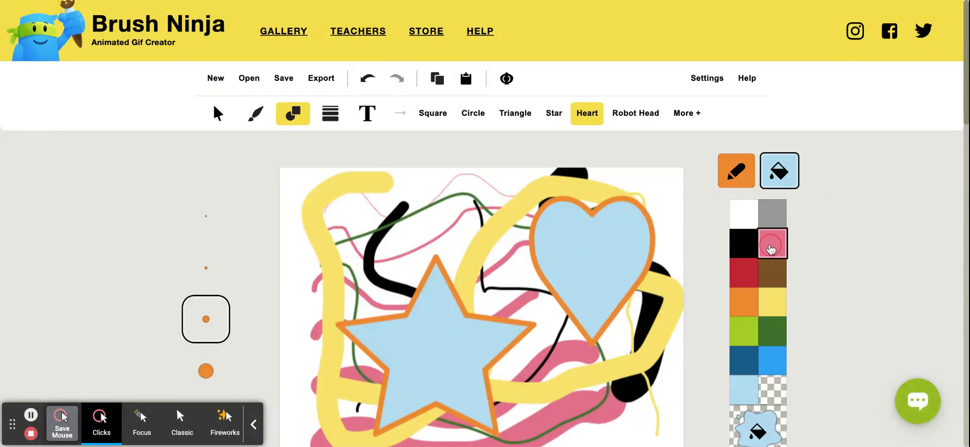
click(737, 170)
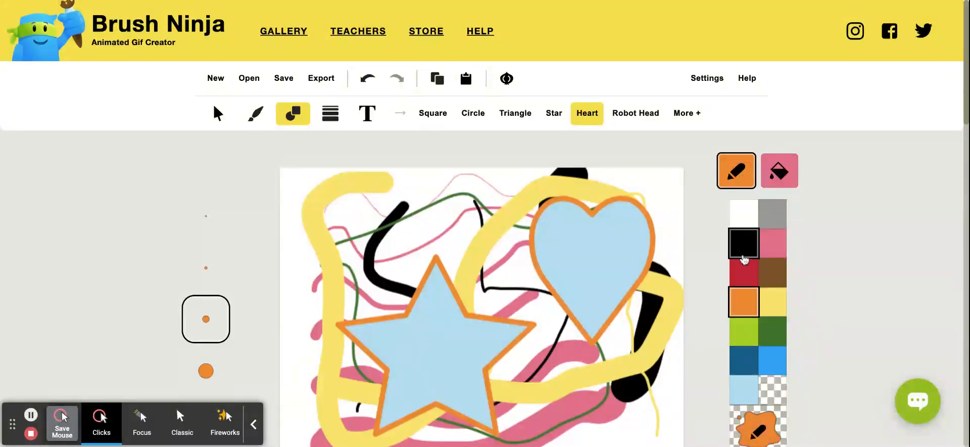
click(747, 252)
click(318, 207)
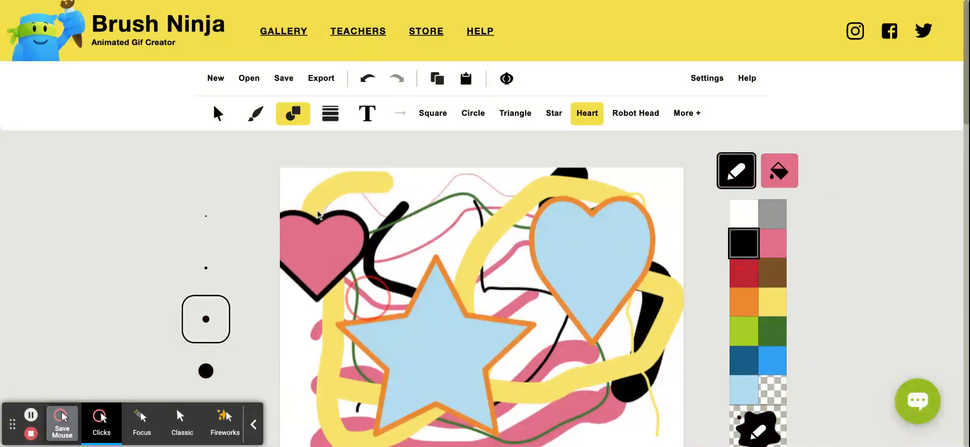
Step: Draw a wide pink heart with a dark blue outline in the lower right corner of the canvas
scroll(602, 389, down, 3)
click(752, 250)
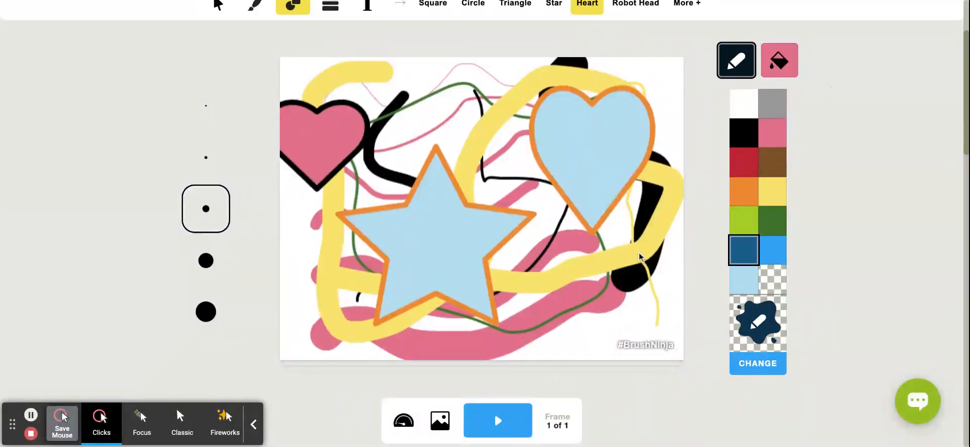
mouse_move(592, 283)
mouse_down()
mouse_move(629, 255)
mouse_move(537, 387)
mouse_up()
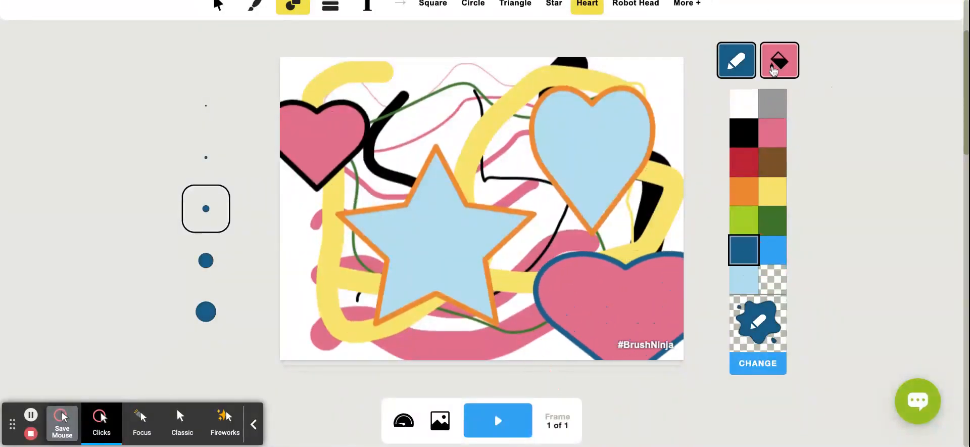
Step: Draw a pink heart with a black outline in the largest size, overlapping the top of the star
click(212, 312)
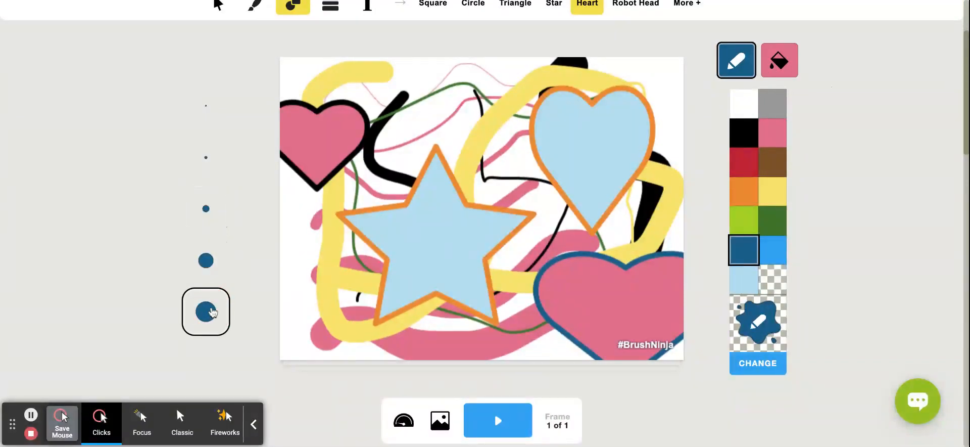
click(745, 130)
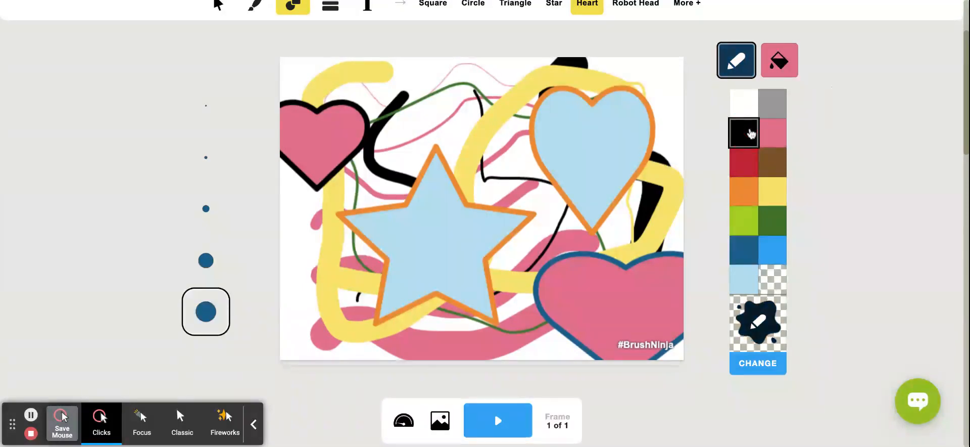
mouse_move(470, 142)
mouse_down()
mouse_move(457, 122)
mouse_move(528, 260)
mouse_up()
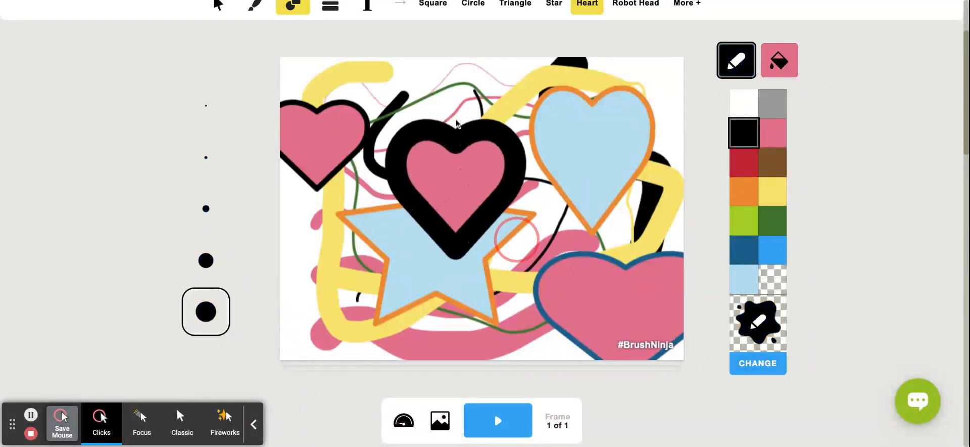
Step: Draw three smaller pink hearts with black outlines, using the second-largest, the middle and the smallest outline sizes
click(213, 260)
drag(438, 170, 462, 217)
click(206, 209)
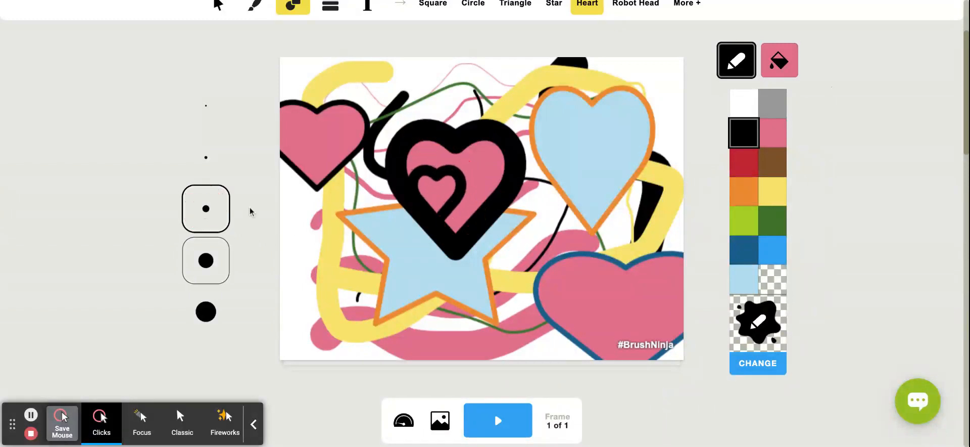
mouse_move(352, 228)
mouse_down()
mouse_move(378, 281)
mouse_move(420, 306)
mouse_move(440, 350)
mouse_up()
click(206, 105)
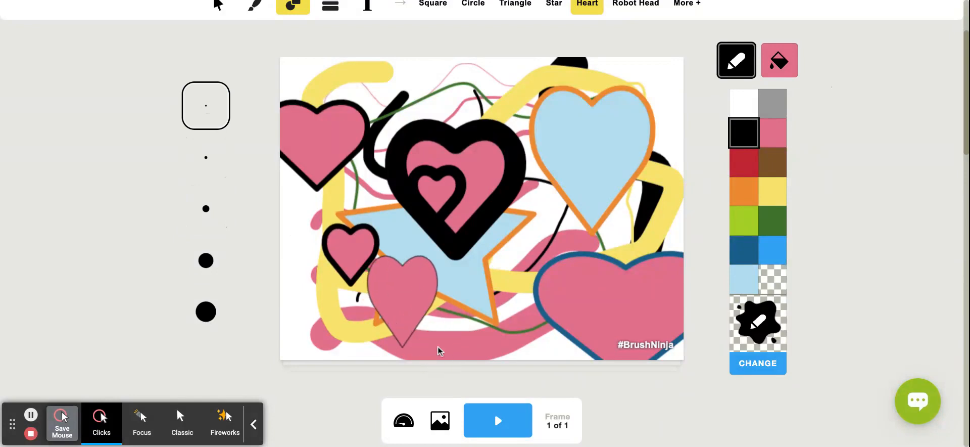
Step: Activate the line tool with the Solid style
scroll(440, 350, up, 2)
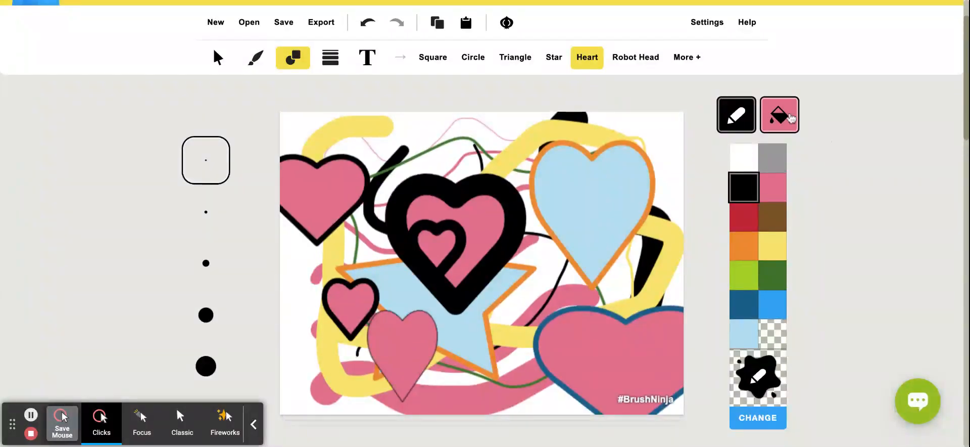
click(774, 117)
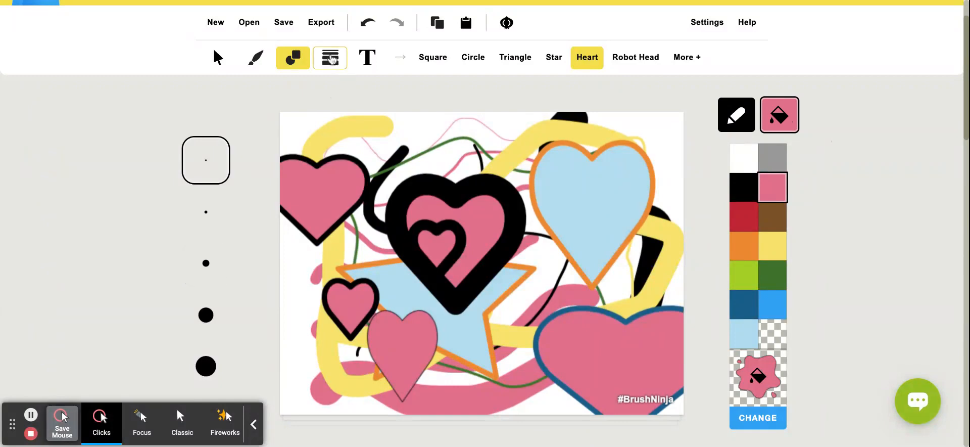
click(330, 57)
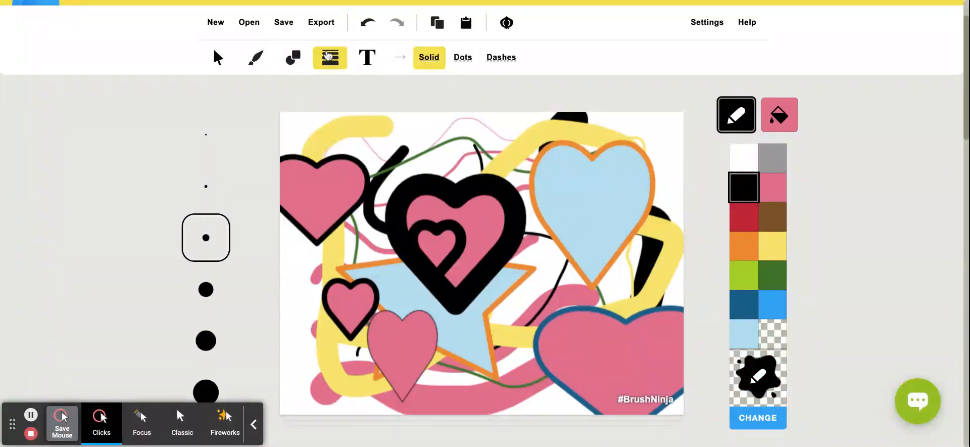
click(255, 60)
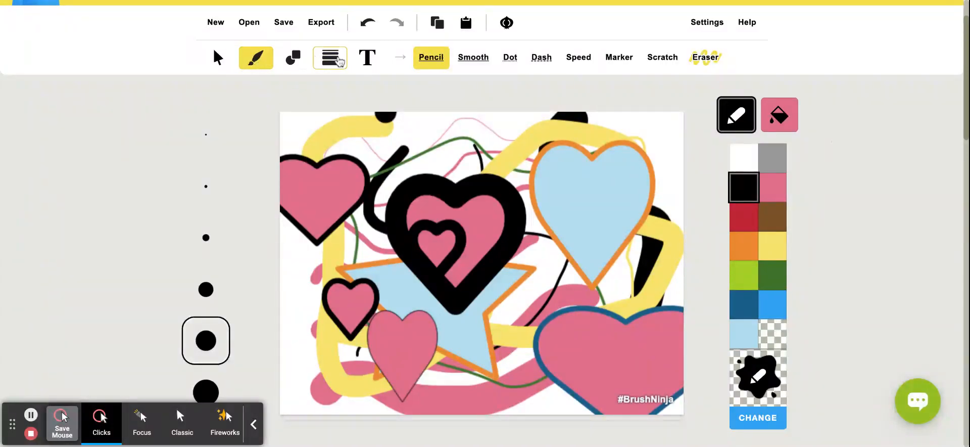
click(333, 59)
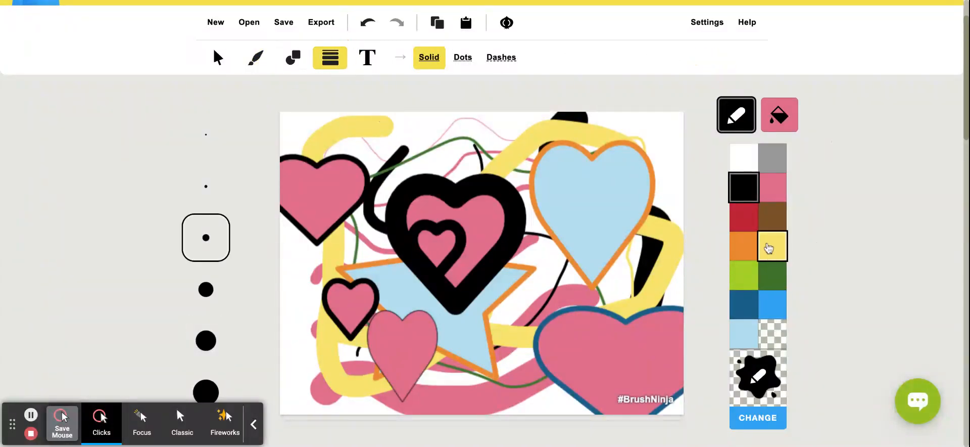
Step: Draw three straight dark green lines: a horizontal and a vertical one in the third size and a horizontal one in the fifth size
click(772, 276)
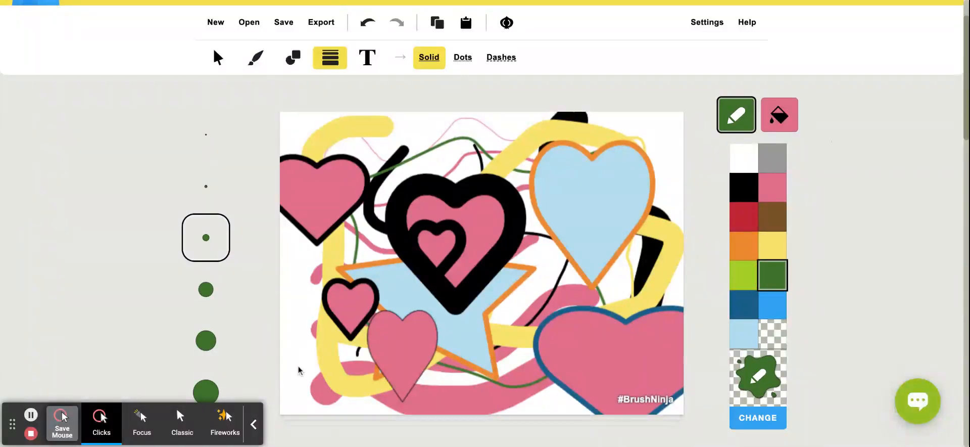
drag(284, 351, 702, 355)
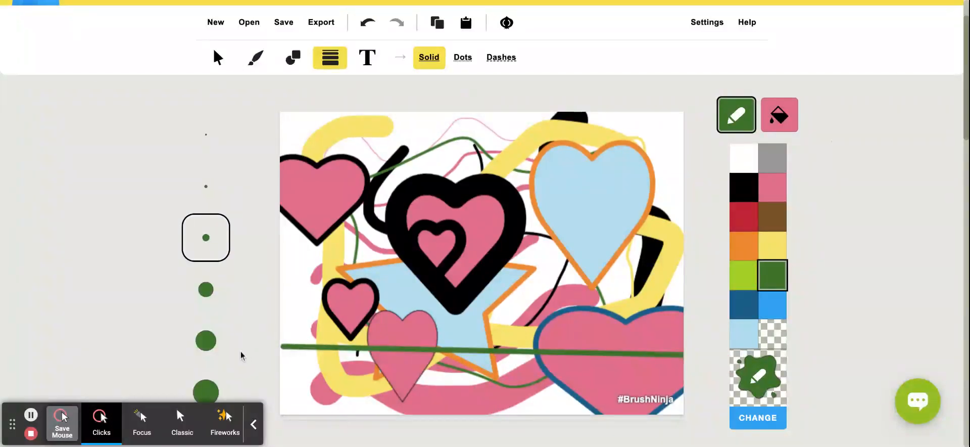
click(206, 342)
drag(302, 261, 692, 261)
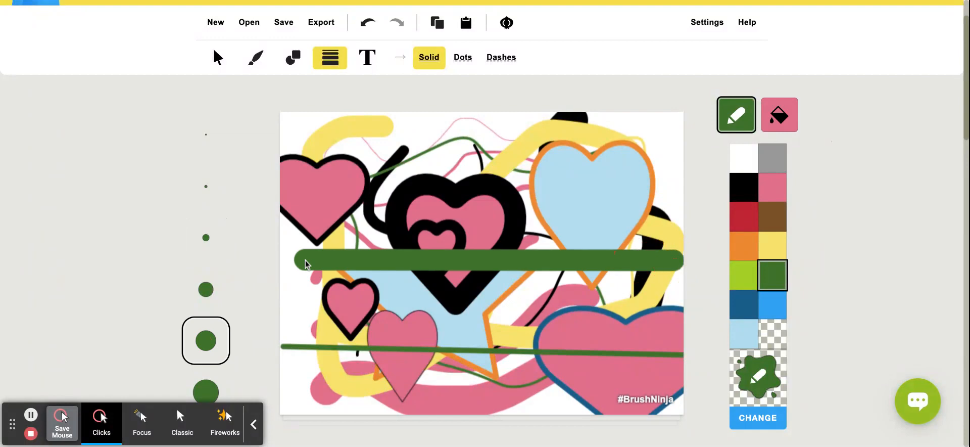
click(206, 238)
drag(509, 127, 505, 433)
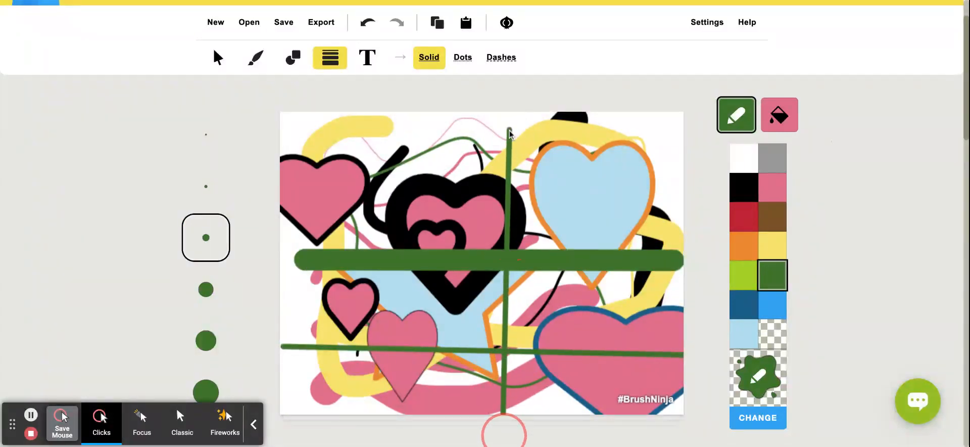
Step: Draw a straight dark green diagonal line in the second-smallest size, from above the black-outlined hearts down to the lower-right pink heart
click(212, 184)
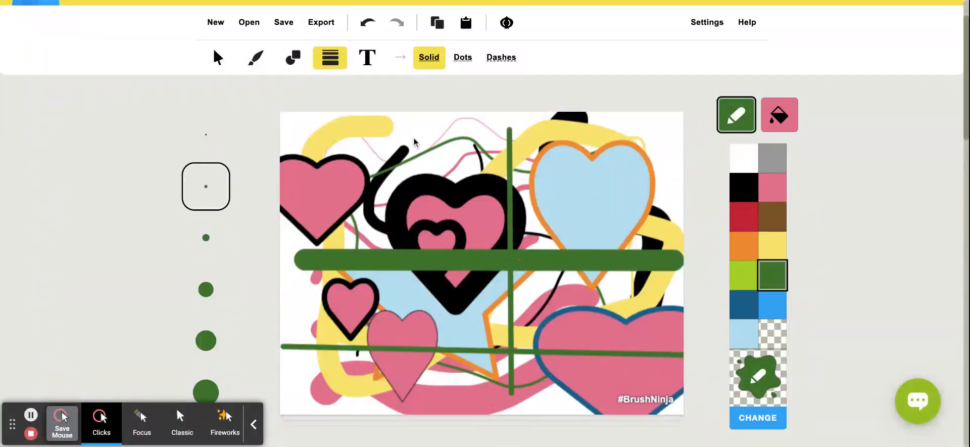
drag(397, 140, 615, 374)
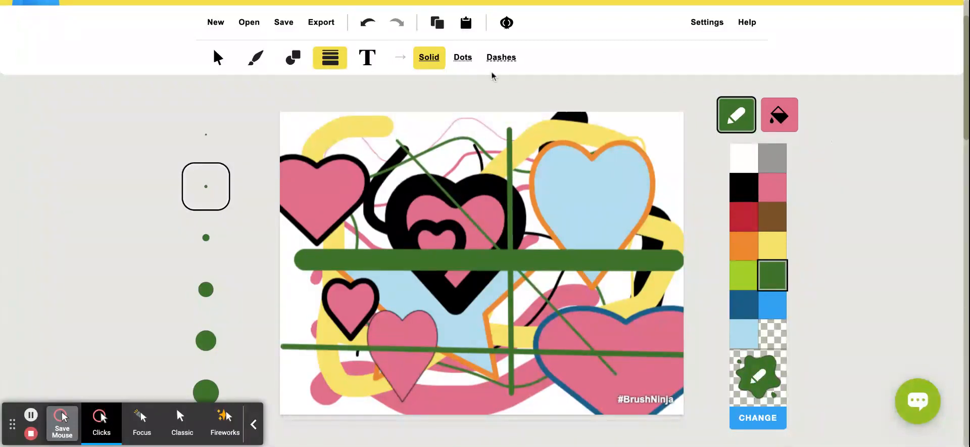
Step: Activate the text tool, try the available fonts, and set Impact in the largest text size
click(367, 62)
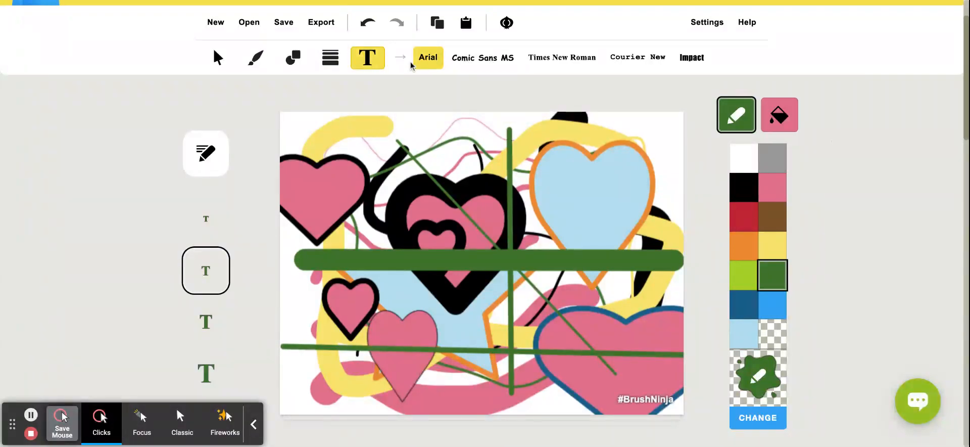
click(482, 58)
click(562, 58)
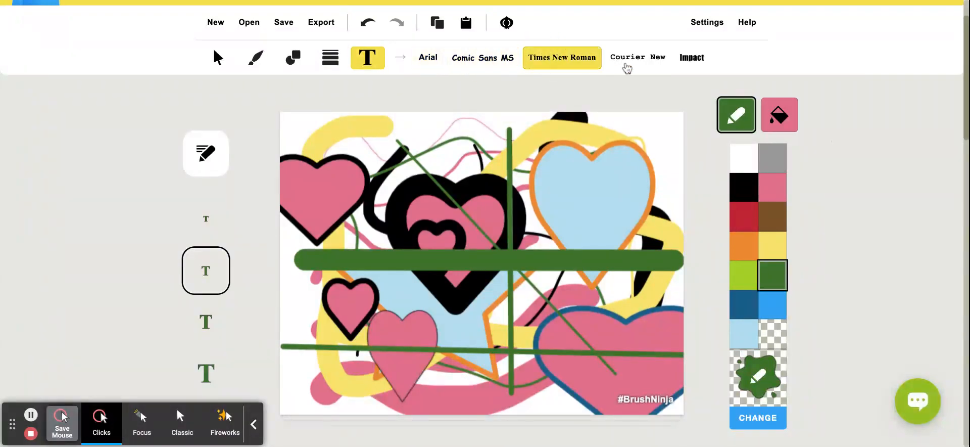
click(629, 63)
click(688, 55)
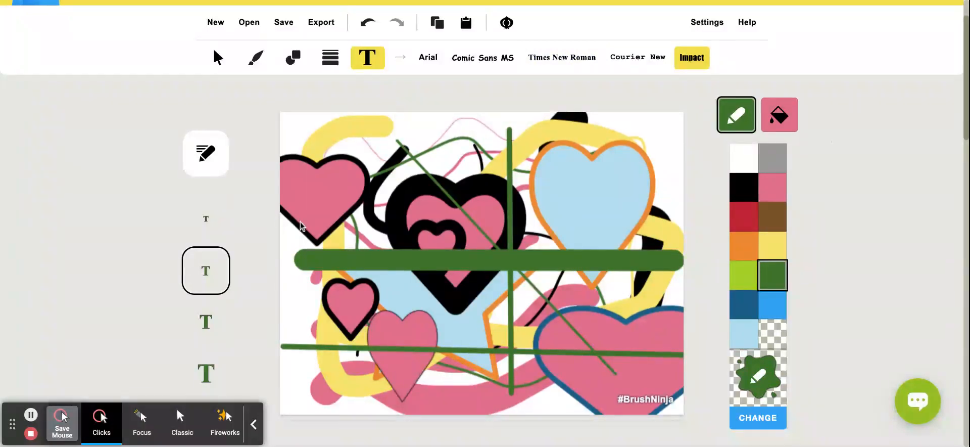
click(211, 354)
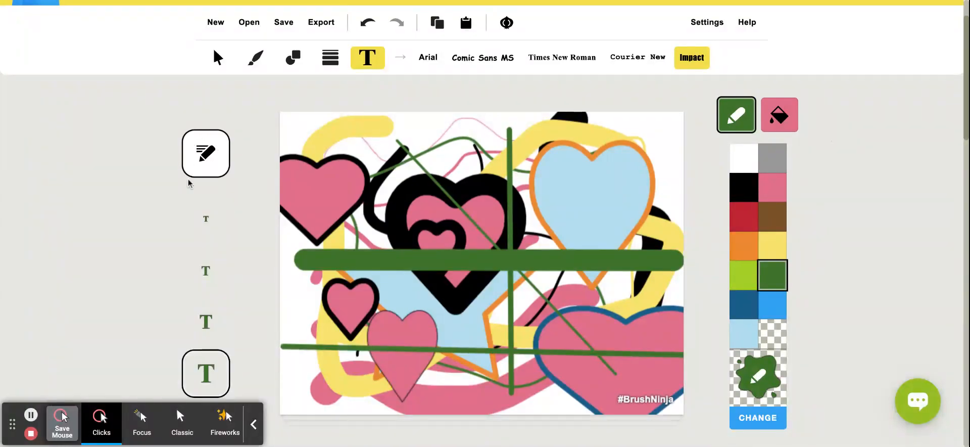
Step: Open the new text entry and write "Welcome to Animation!"
click(206, 169)
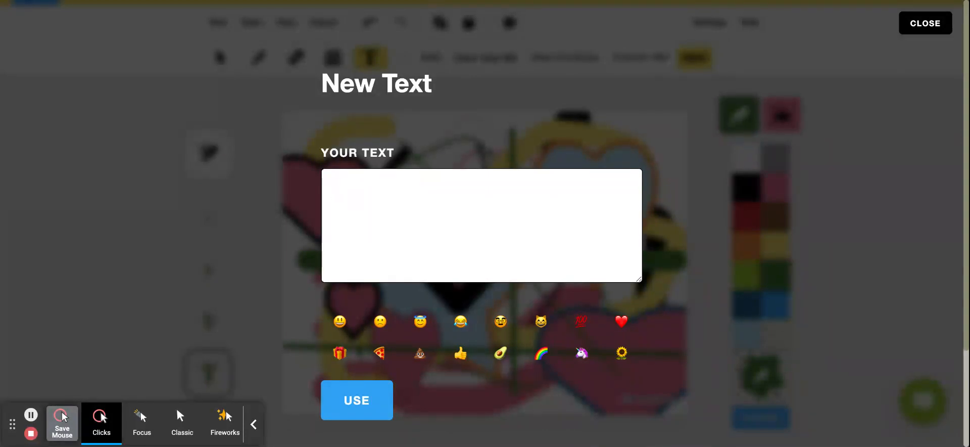
click(409, 205)
text(Welcome to)
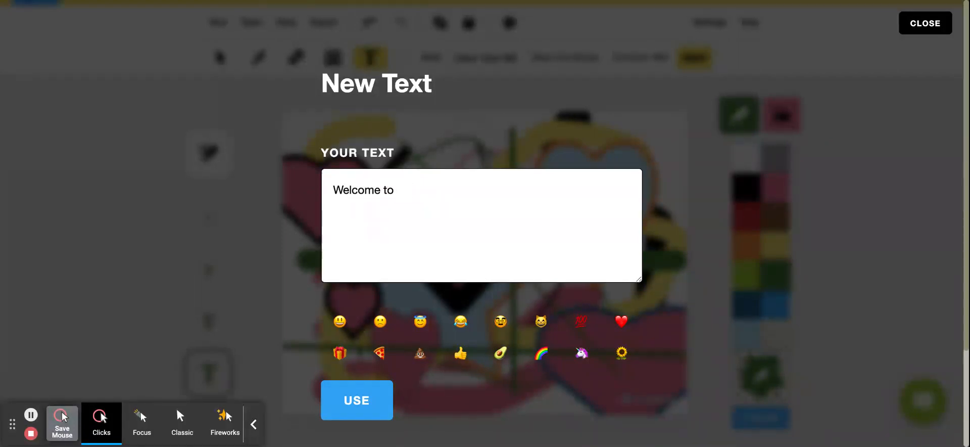
text(p Animation!)
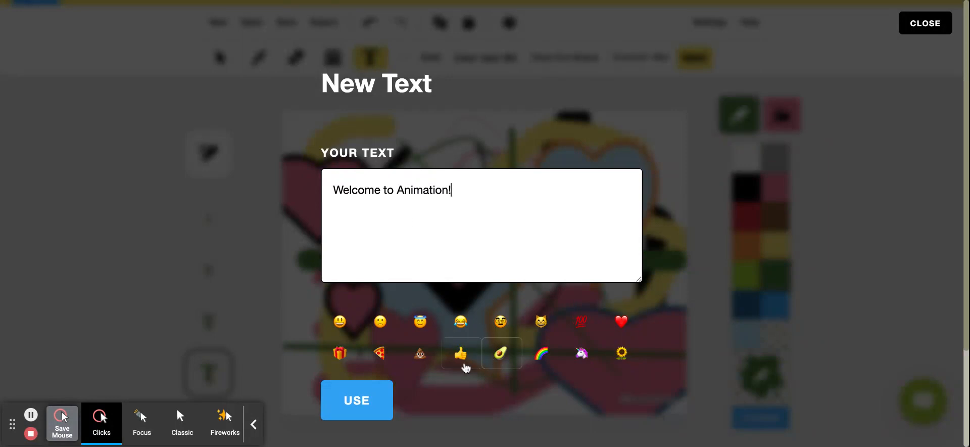
Step: Append pizza, frowning face, halo face, grinning cat and rainbow emojis to the text, and accept it for use on the canvas
click(382, 354)
click(380, 322)
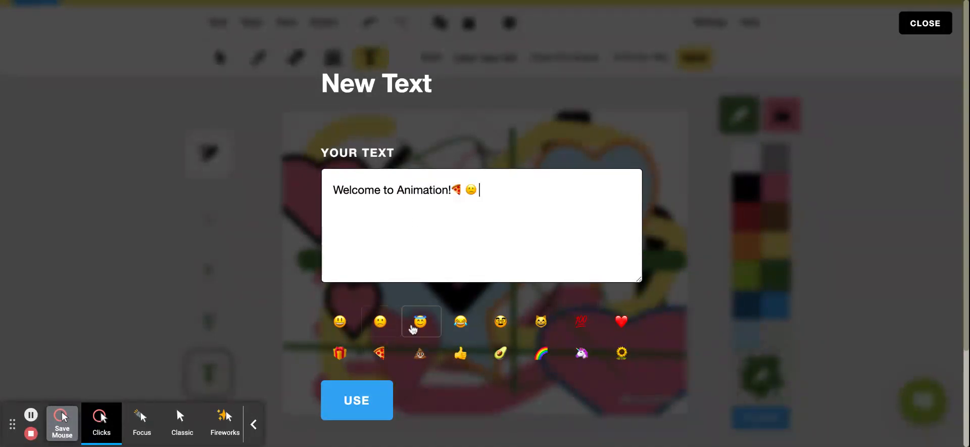
click(420, 322)
click(541, 324)
click(542, 355)
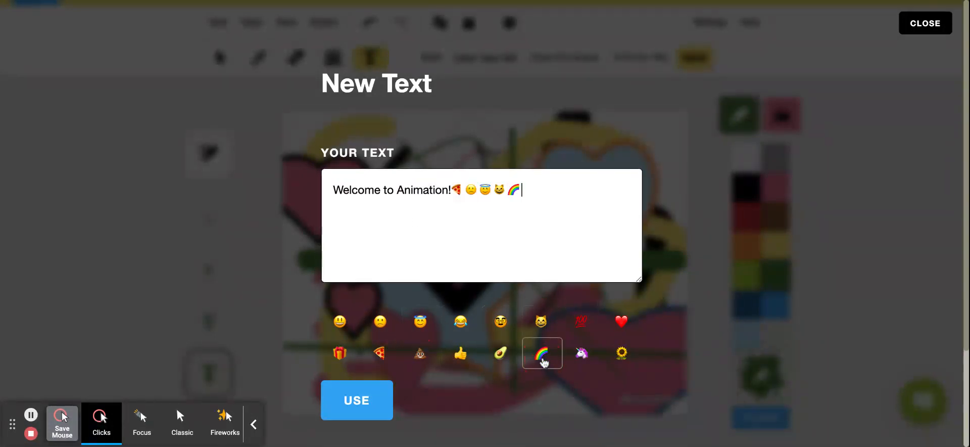
click(347, 401)
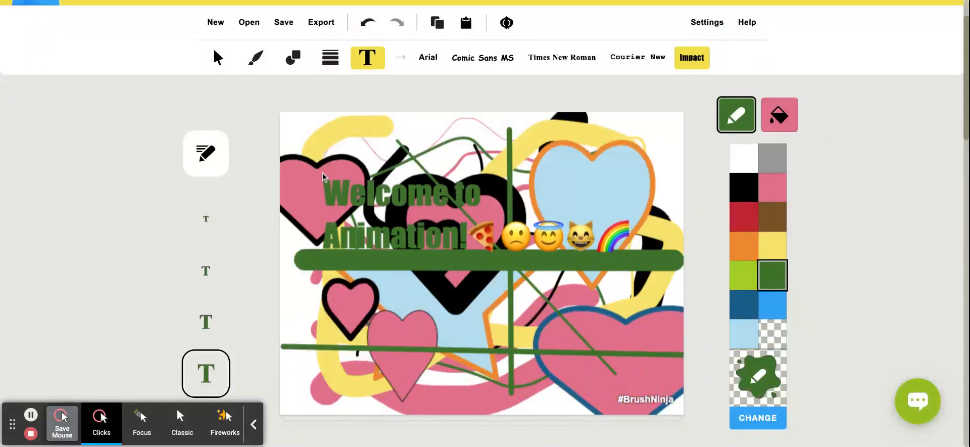
Step: Place several overlapping copies of the large Impact text with emojis down the canvas, plus one along its upper edge
click(324, 157)
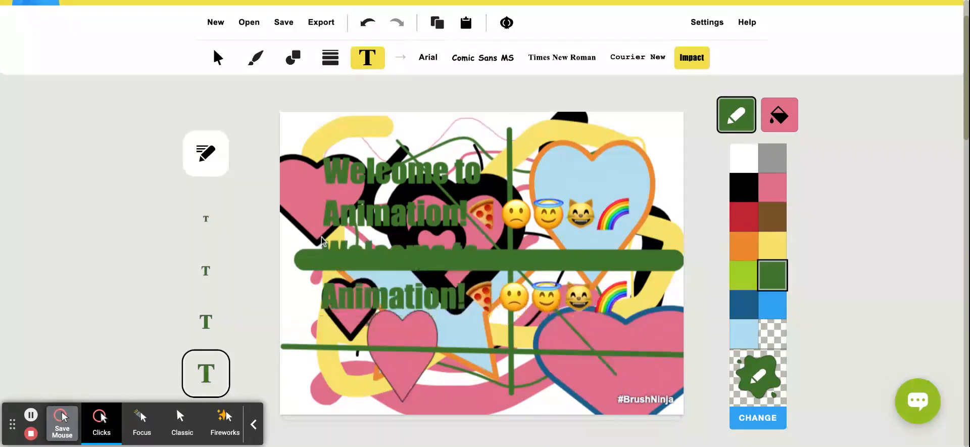
click(320, 226)
click(325, 297)
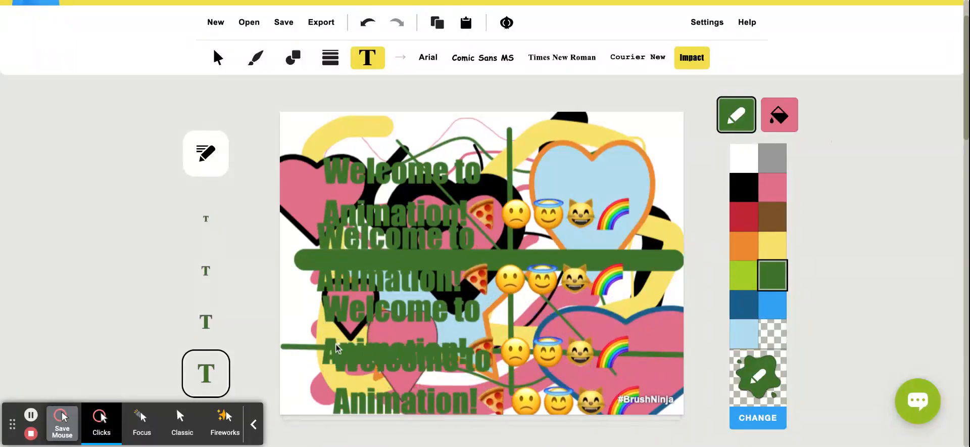
click(312, 346)
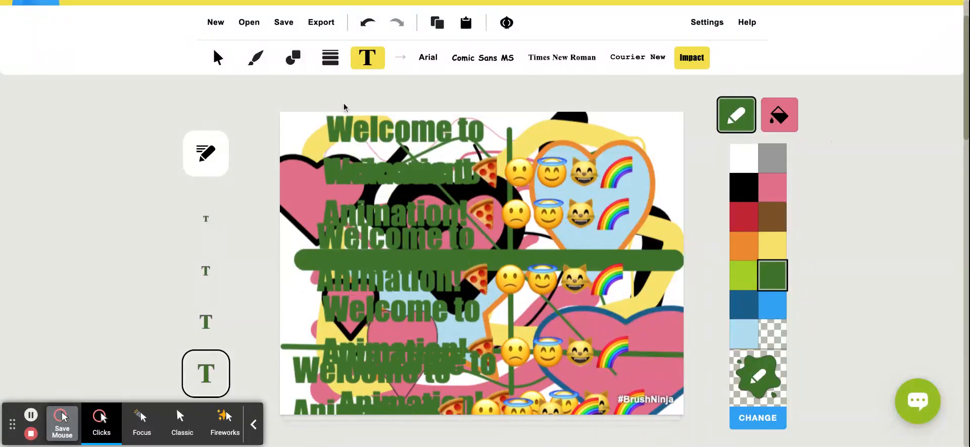
click(412, 116)
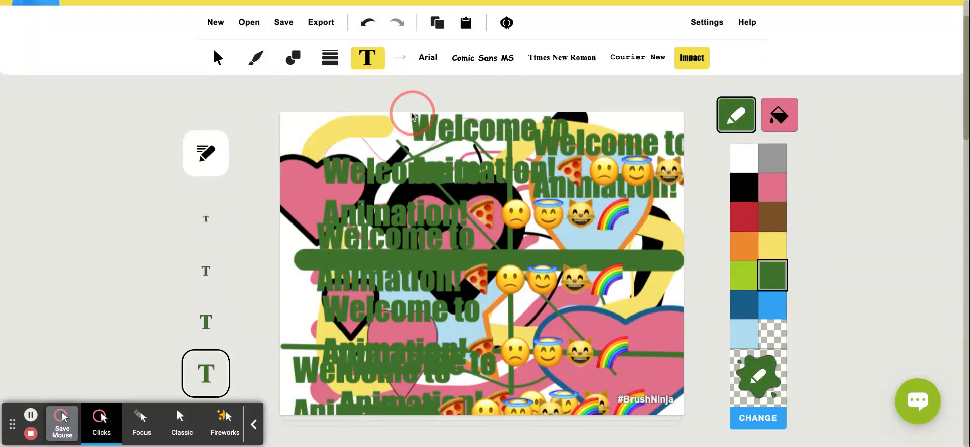
Step: Place copies of the text in the smallest size around the canvas, some in Impact and others in Times New Roman
click(205, 218)
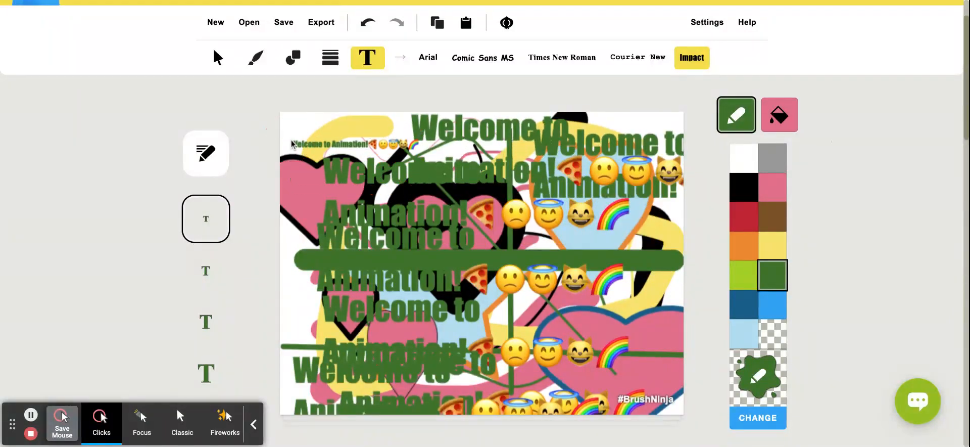
click(291, 145)
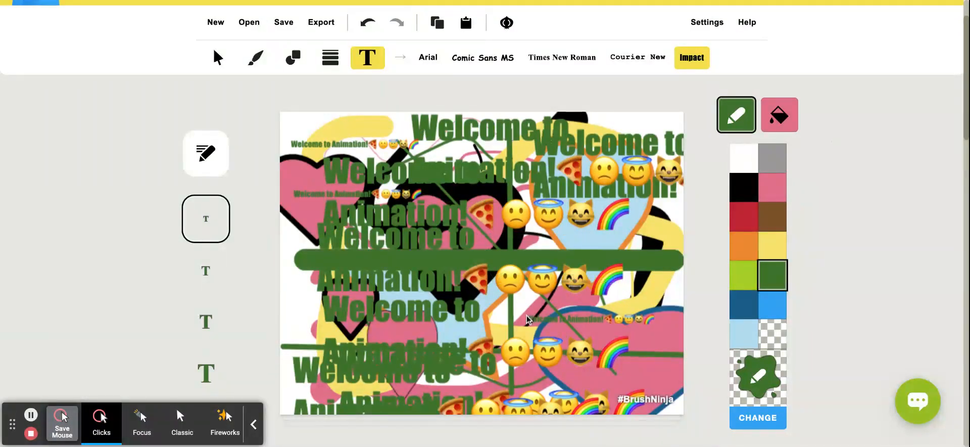
click(549, 59)
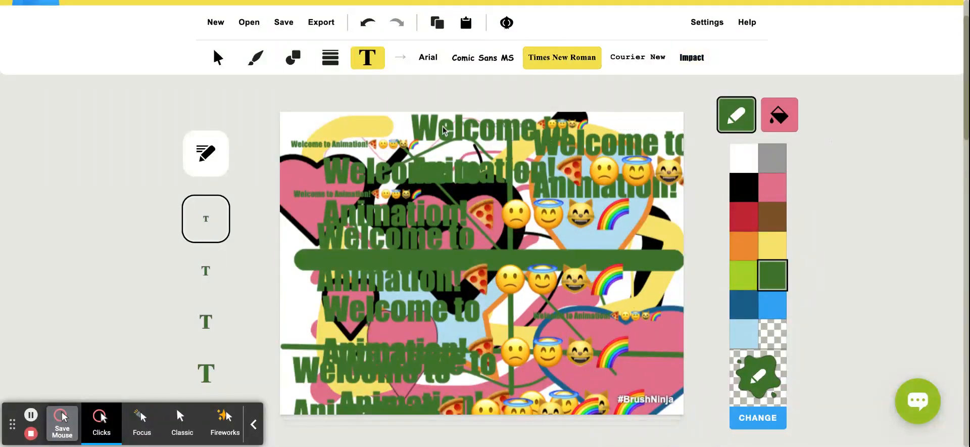
click(372, 152)
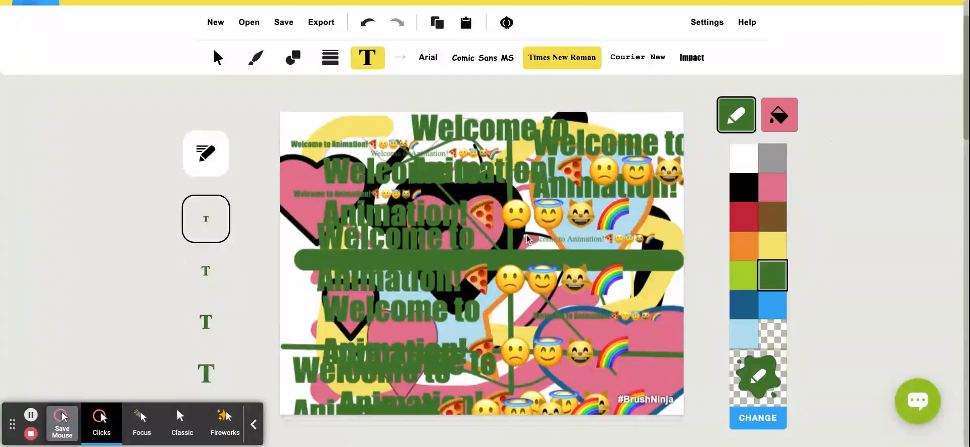
click(527, 239)
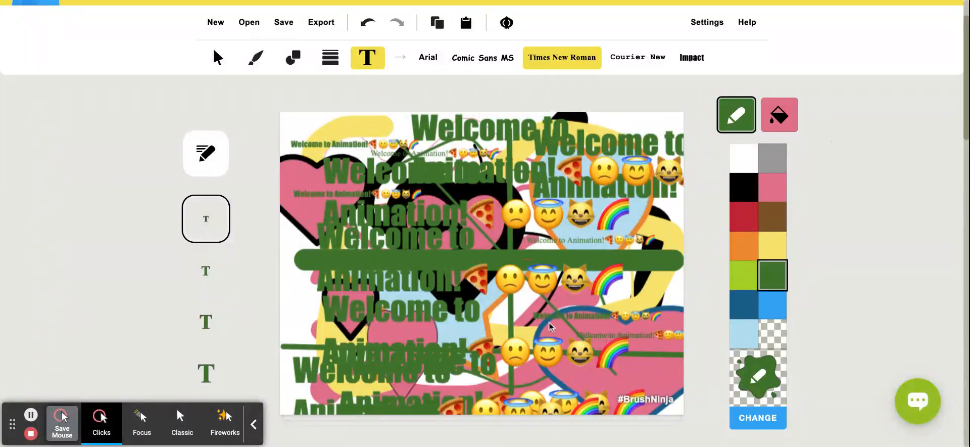
click(578, 334)
click(289, 126)
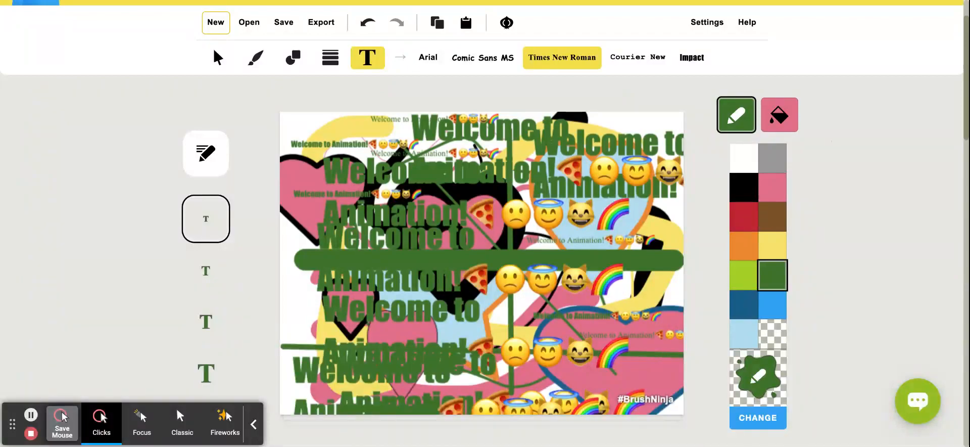
Step: Start a new blank animation, discarding the current one without saving
click(215, 22)
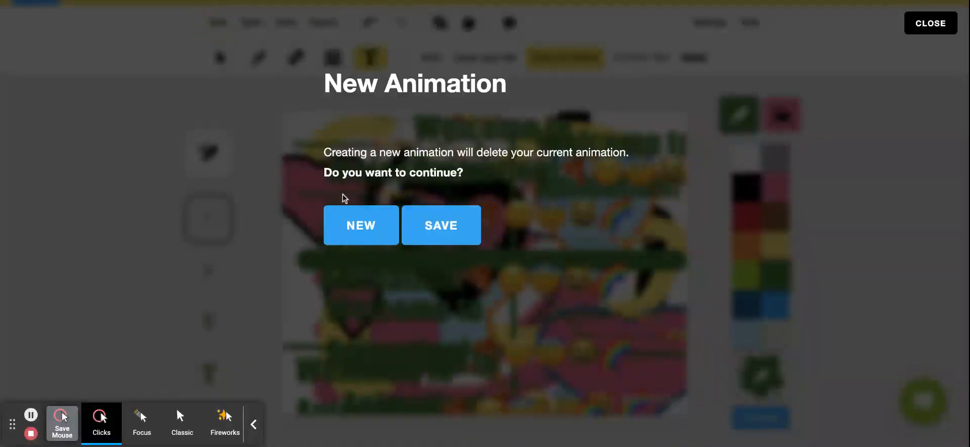
click(357, 228)
click(477, 242)
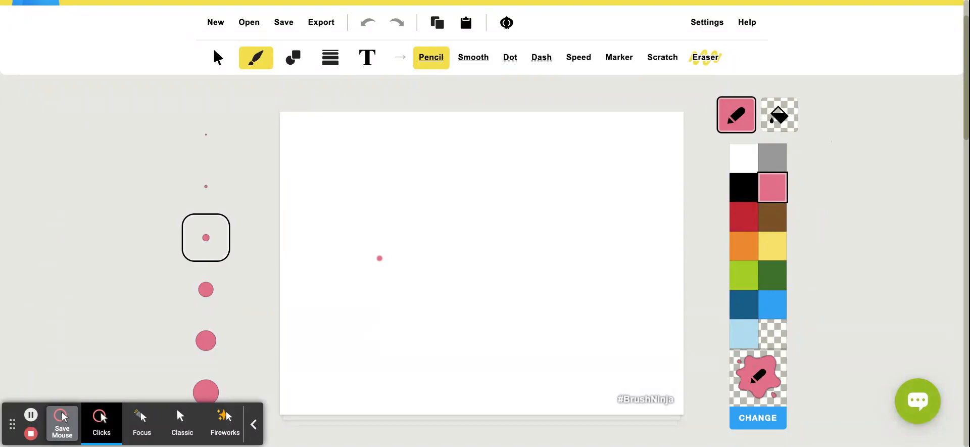
scroll(368, 237, down, 7)
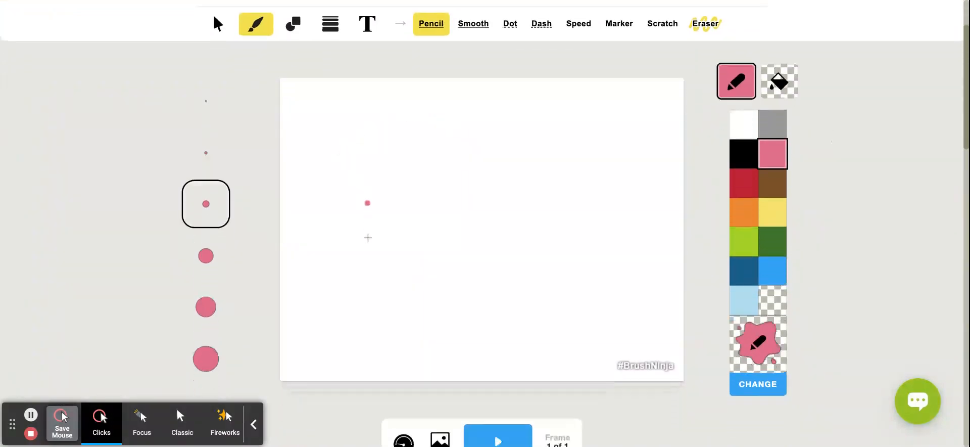
scroll(368, 237, up, 9)
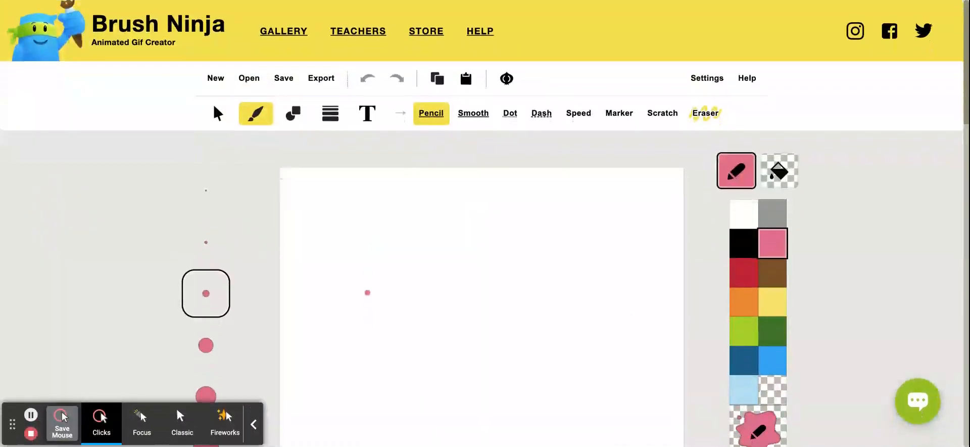